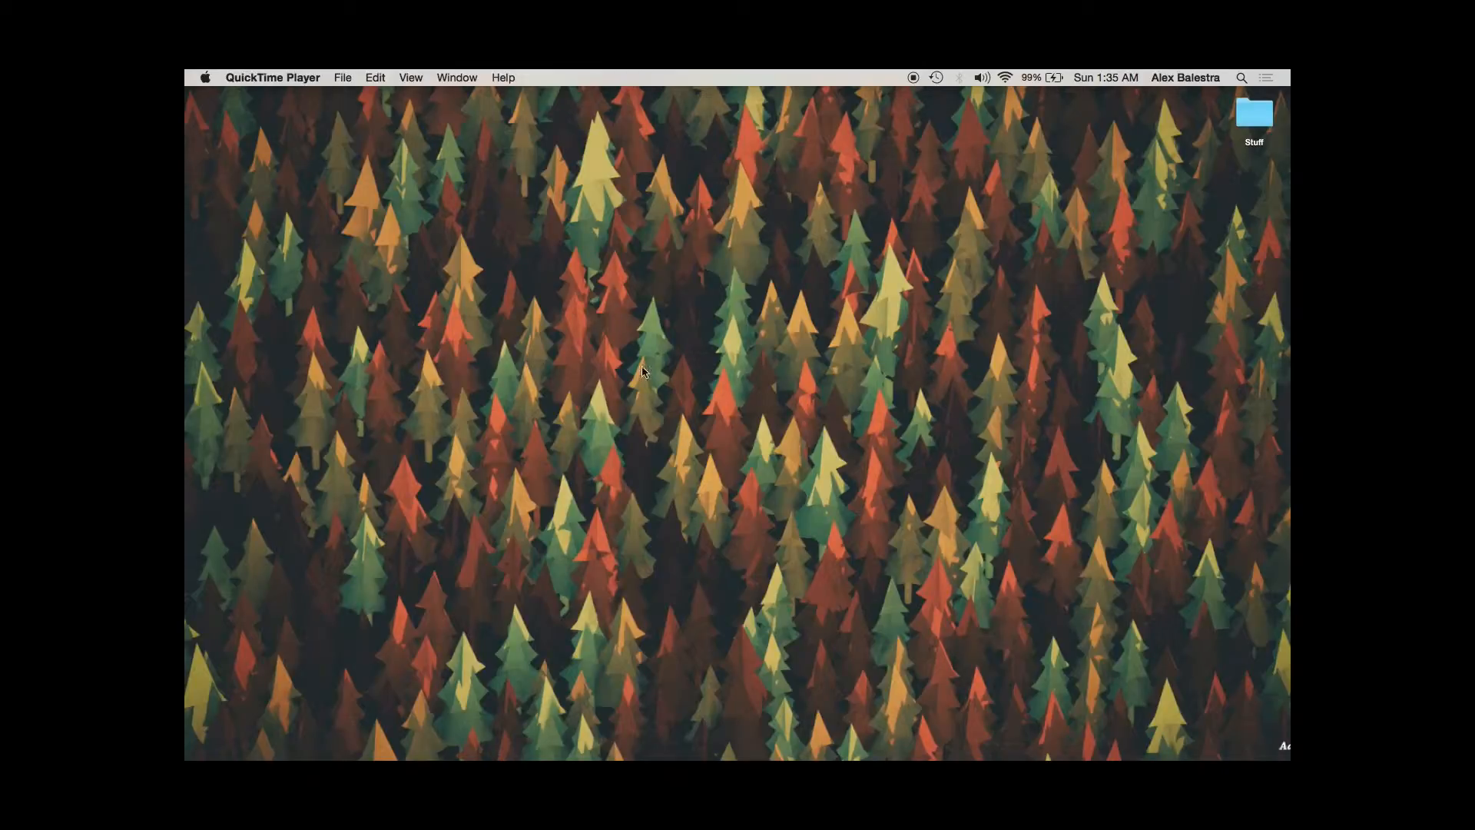
# Step: Open Logic Pro and set the project tempo to 135 BPM
pyautogui.moveTo(186, 395)
pyautogui.click(208, 425)
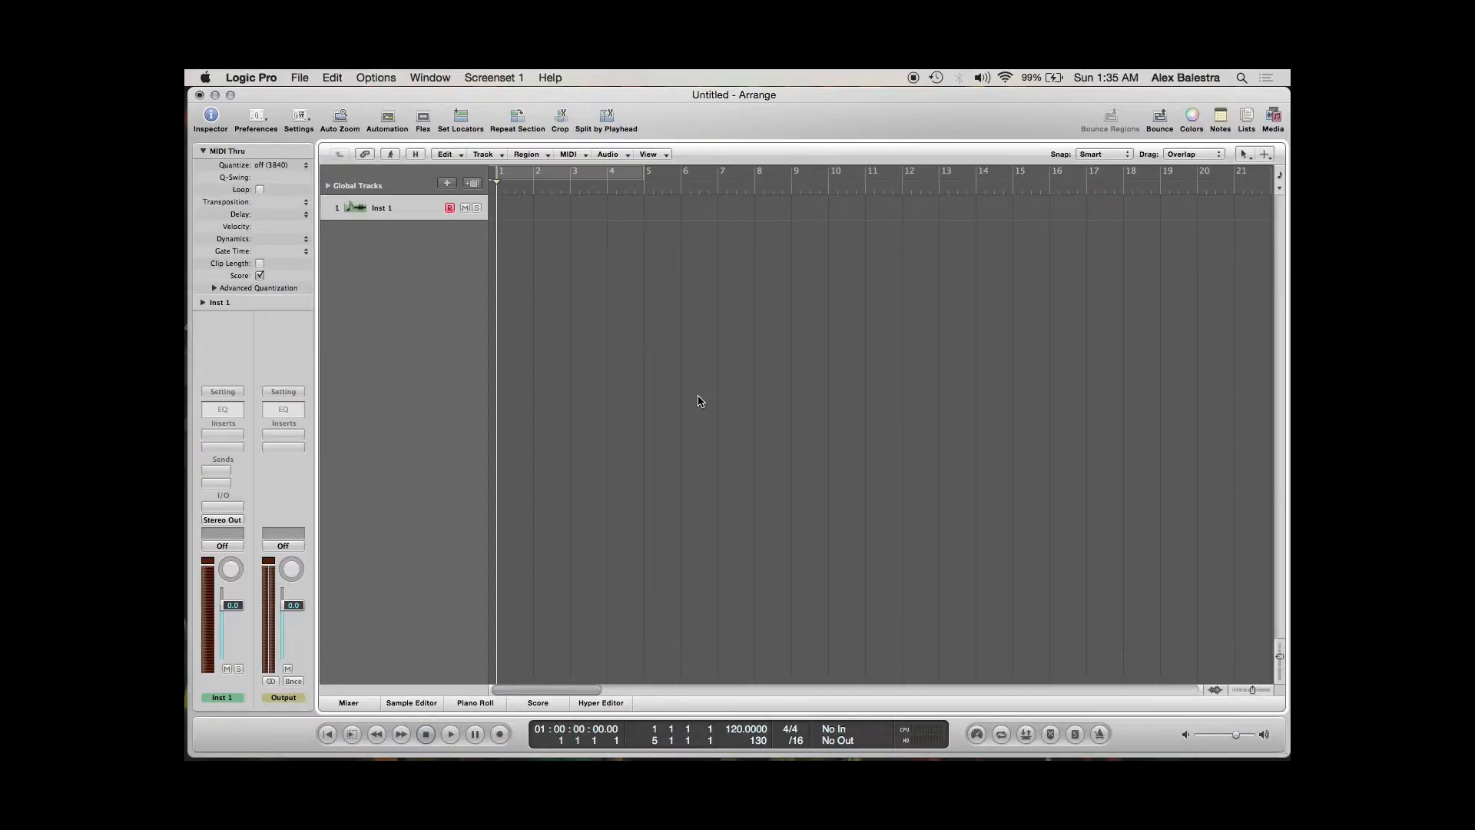
pyautogui.doubleClick(737, 730)
pyautogui.click(754, 730)
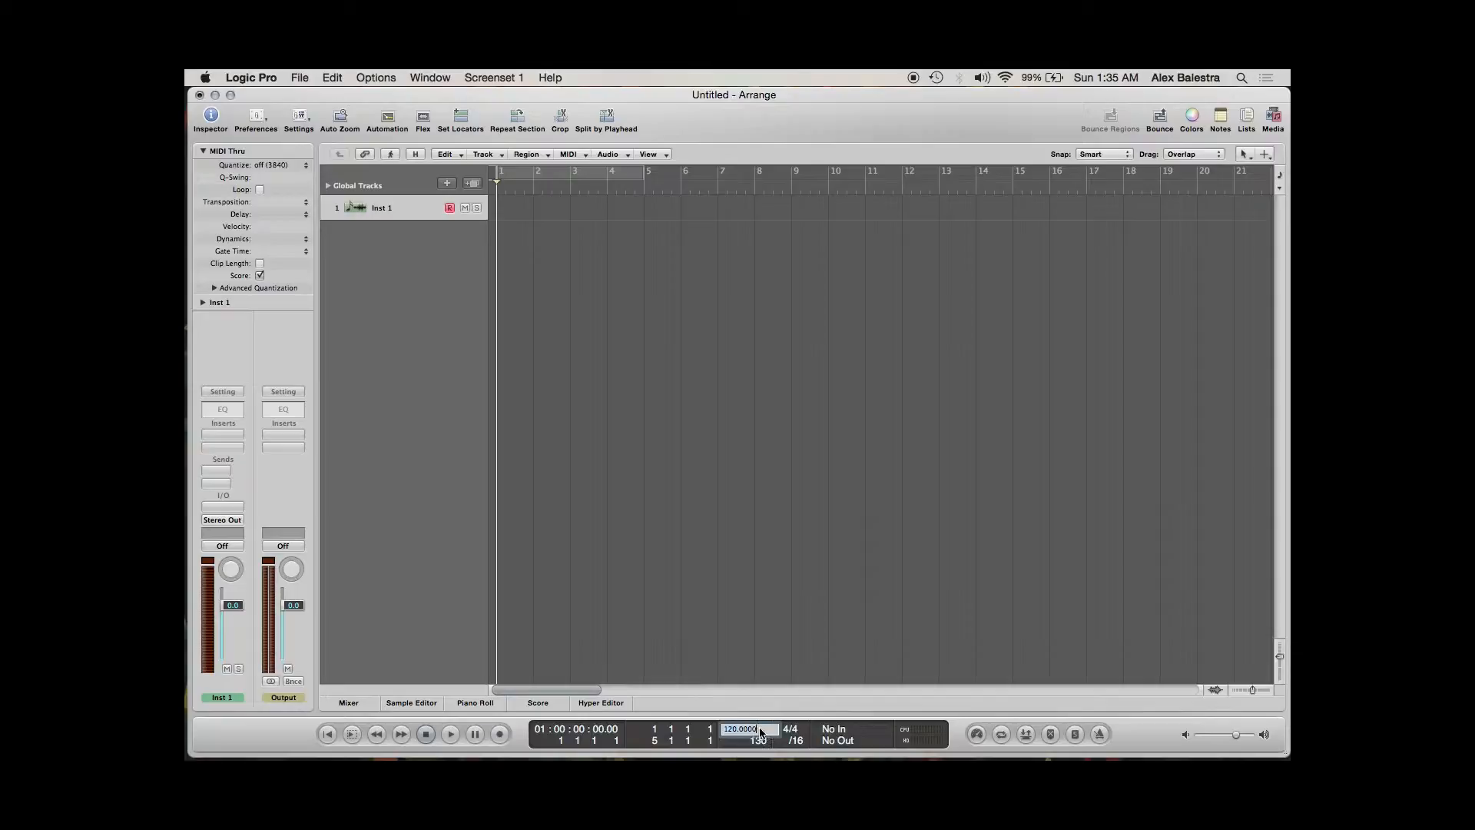
pyautogui.press('BackSpace')
pyautogui.press('BackSpace')
pyautogui.write('35')
pyautogui.press('Return')
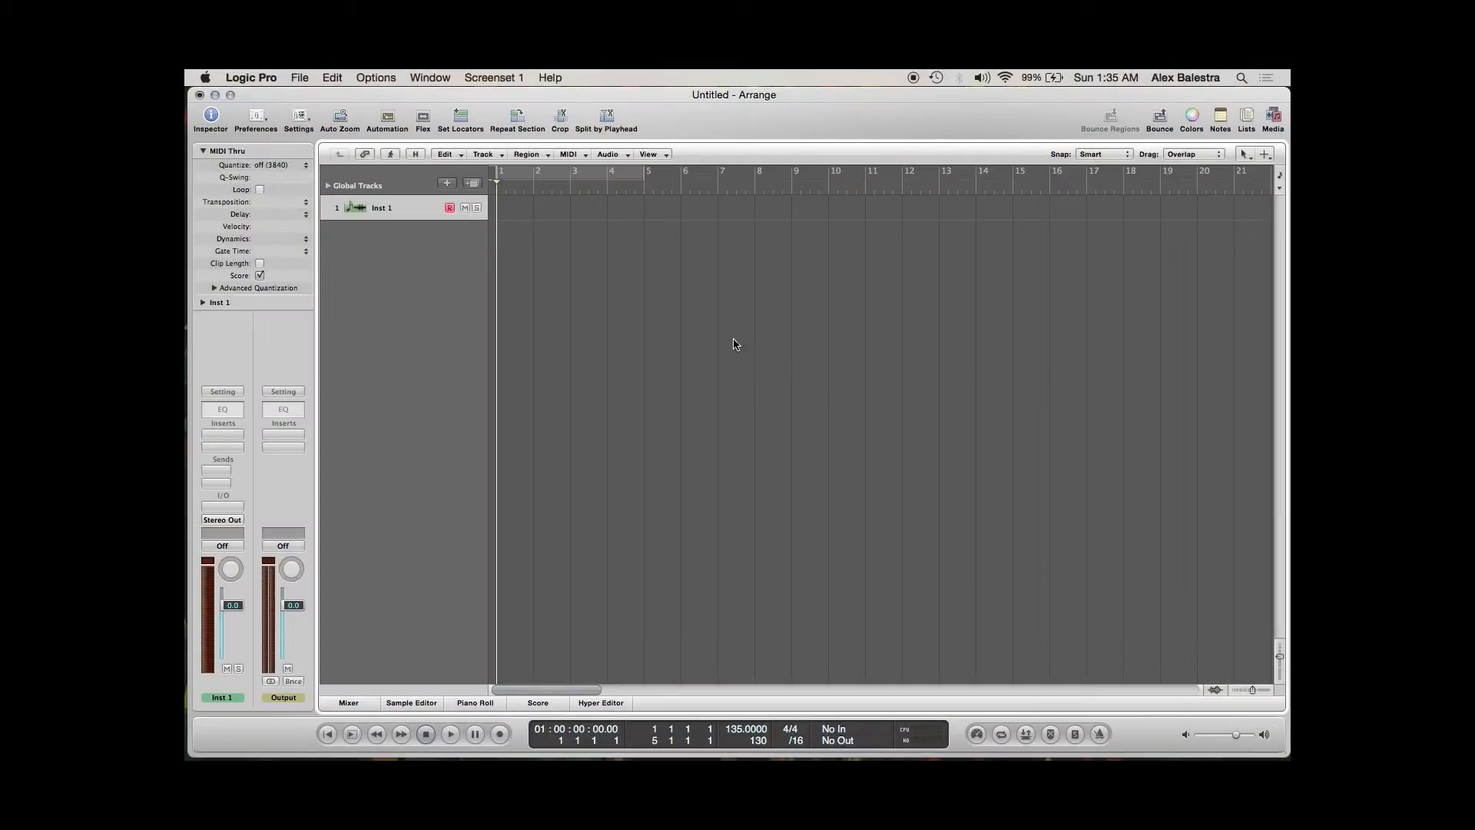
# Step: Turn on the cycle area over bars 1 to 5 and assign the Pencil Tool as the secondary tool
pyautogui.click(585, 176)
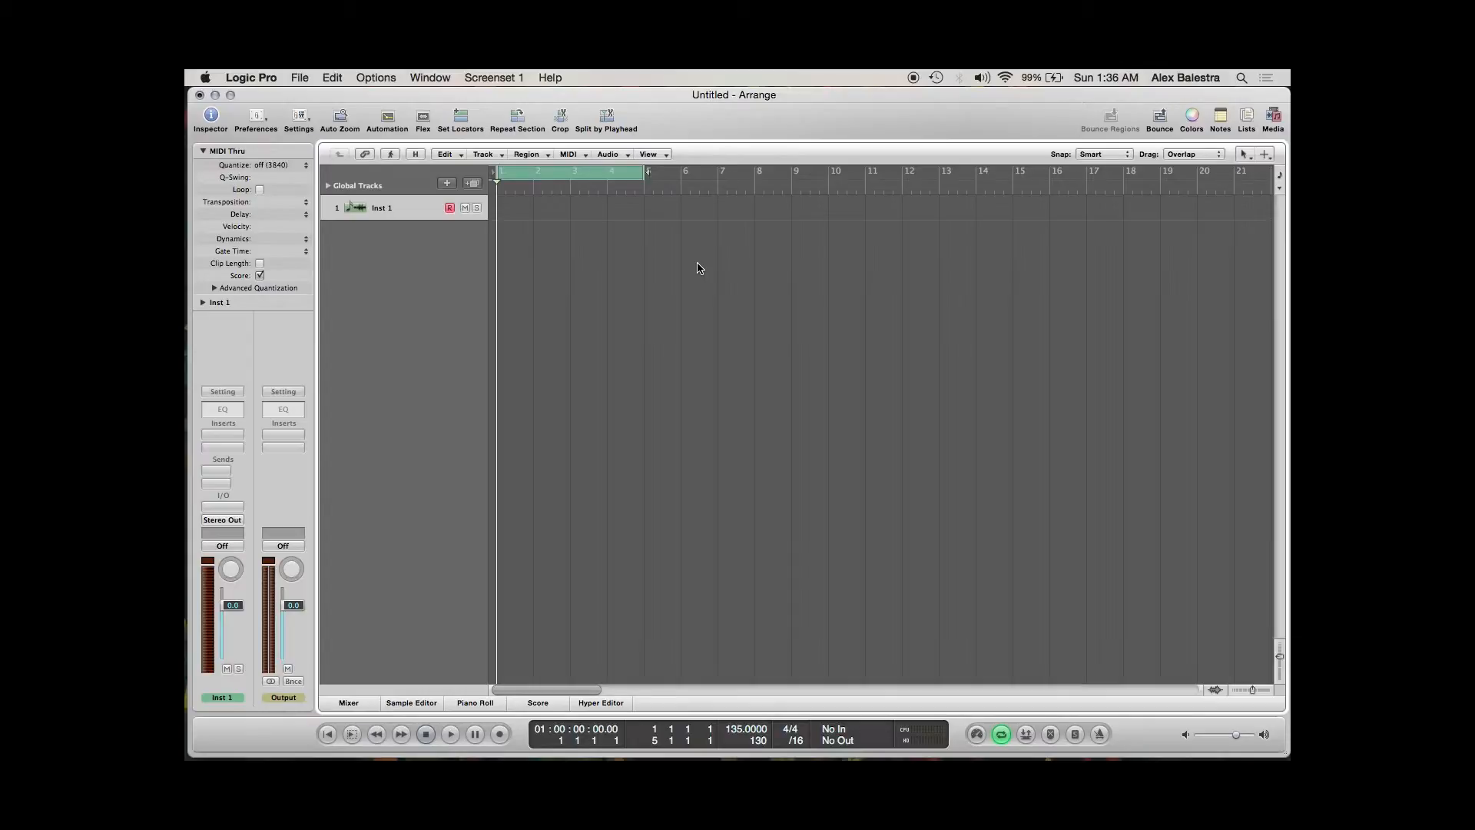
pyautogui.click(1265, 156)
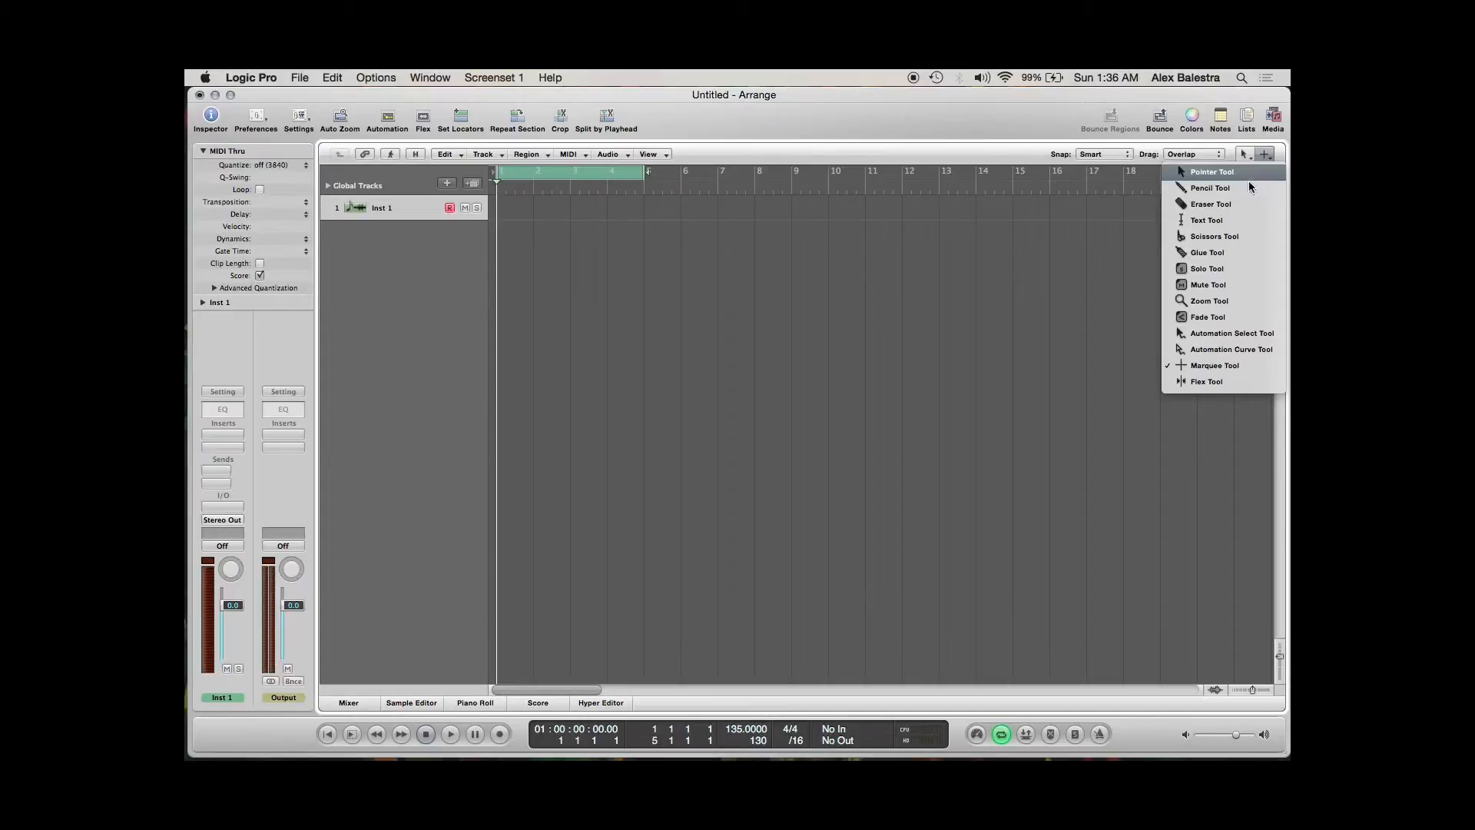
pyautogui.click(1246, 188)
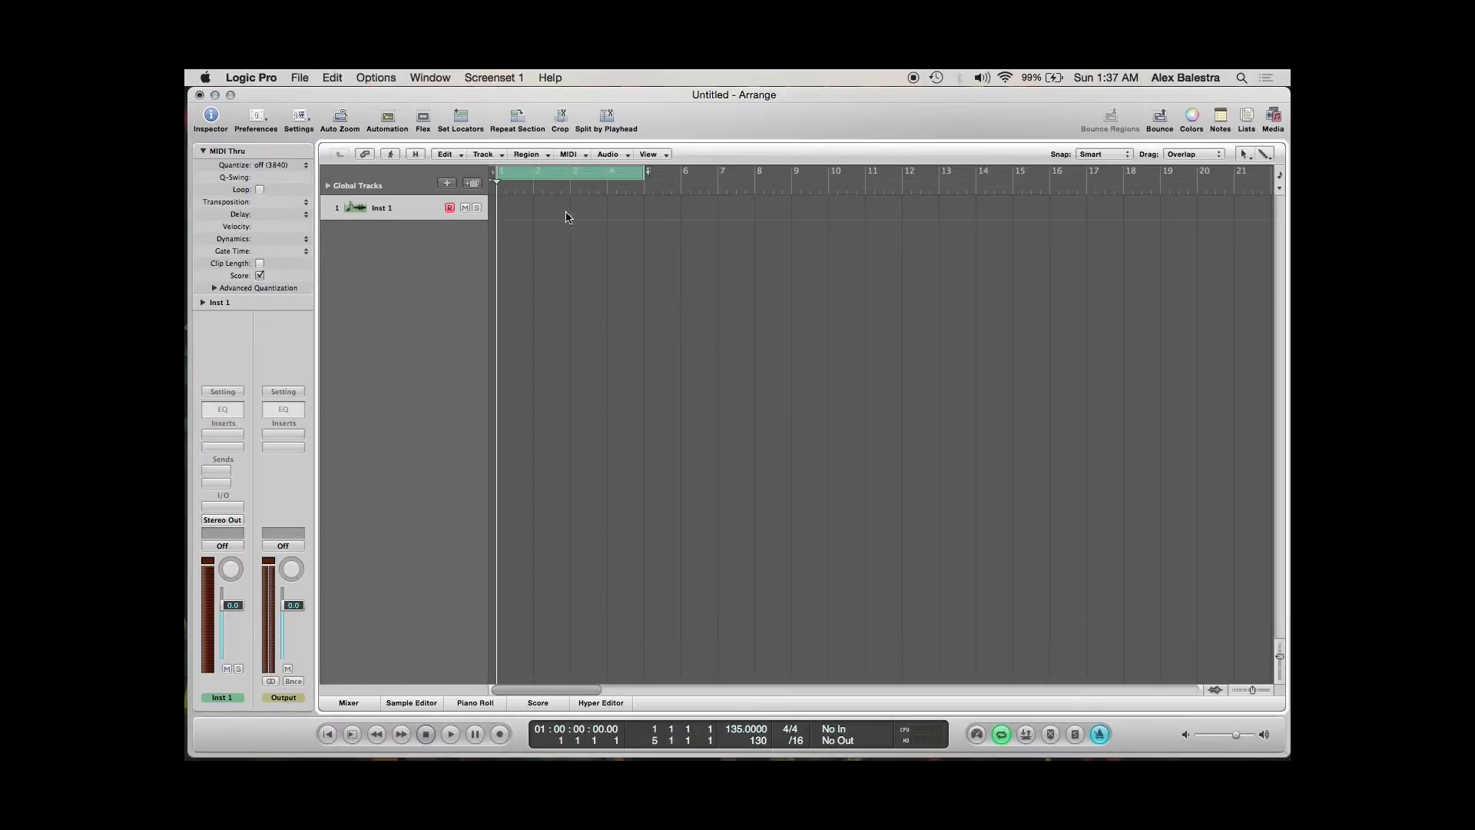
# Step: Add four software instrument tracks below Inst 1 and delete the surplus fifth track
pyautogui.click(502, 159)
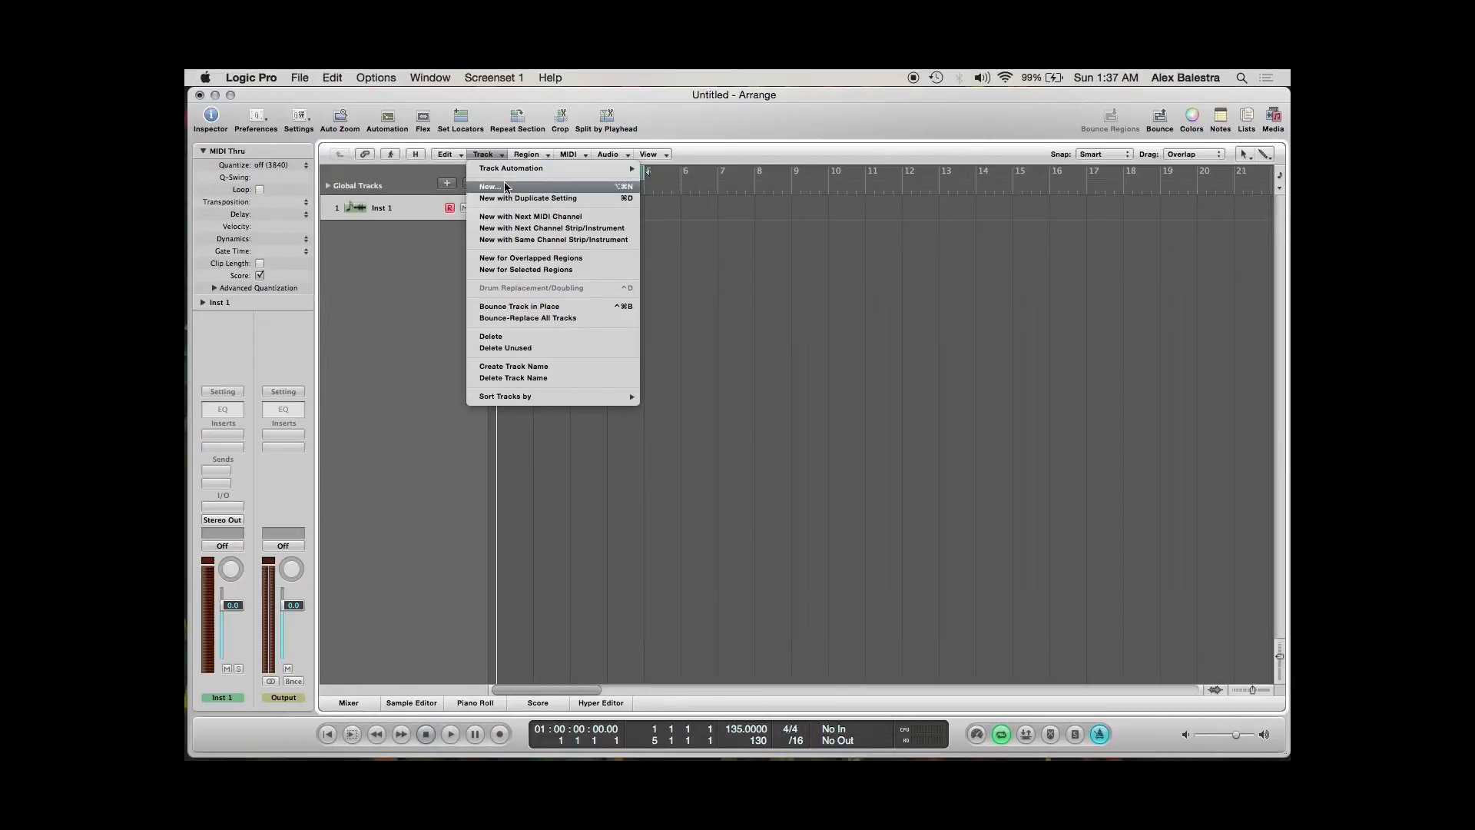
pyautogui.click(505, 185)
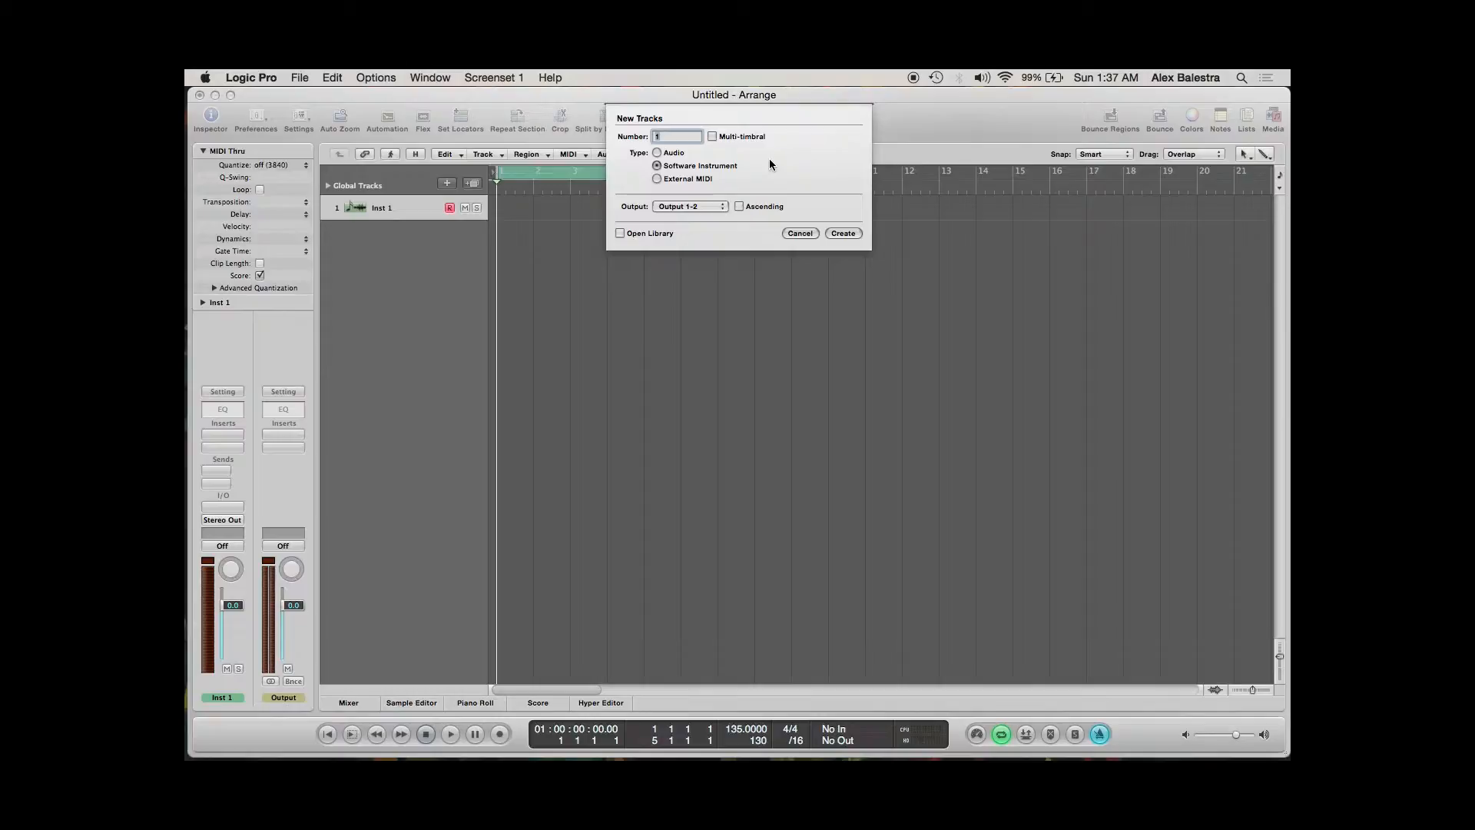
pyautogui.click(701, 165)
pyautogui.click(676, 136)
pyautogui.press('Return')
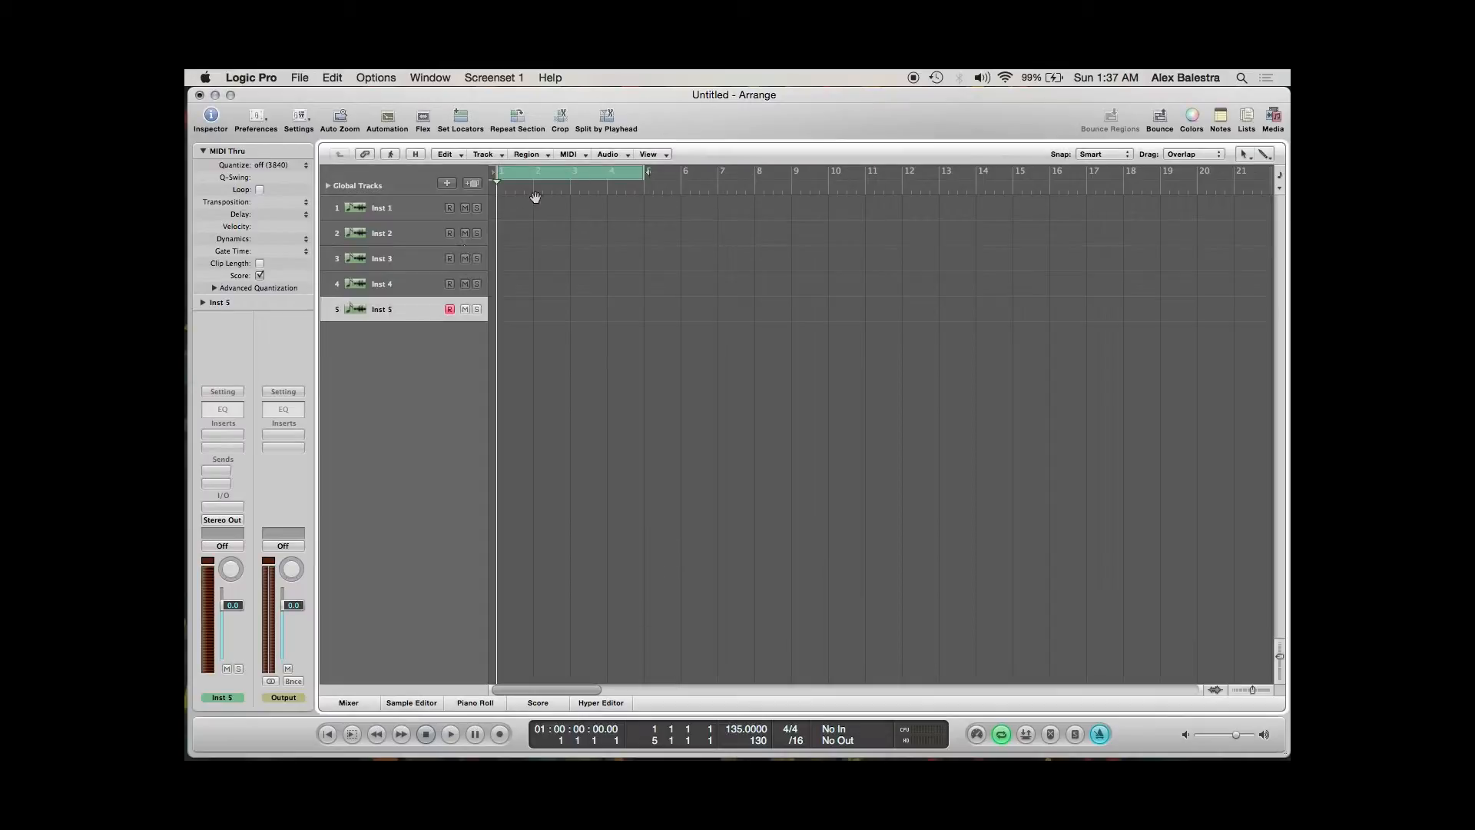
pyautogui.press('super+BackSpace')
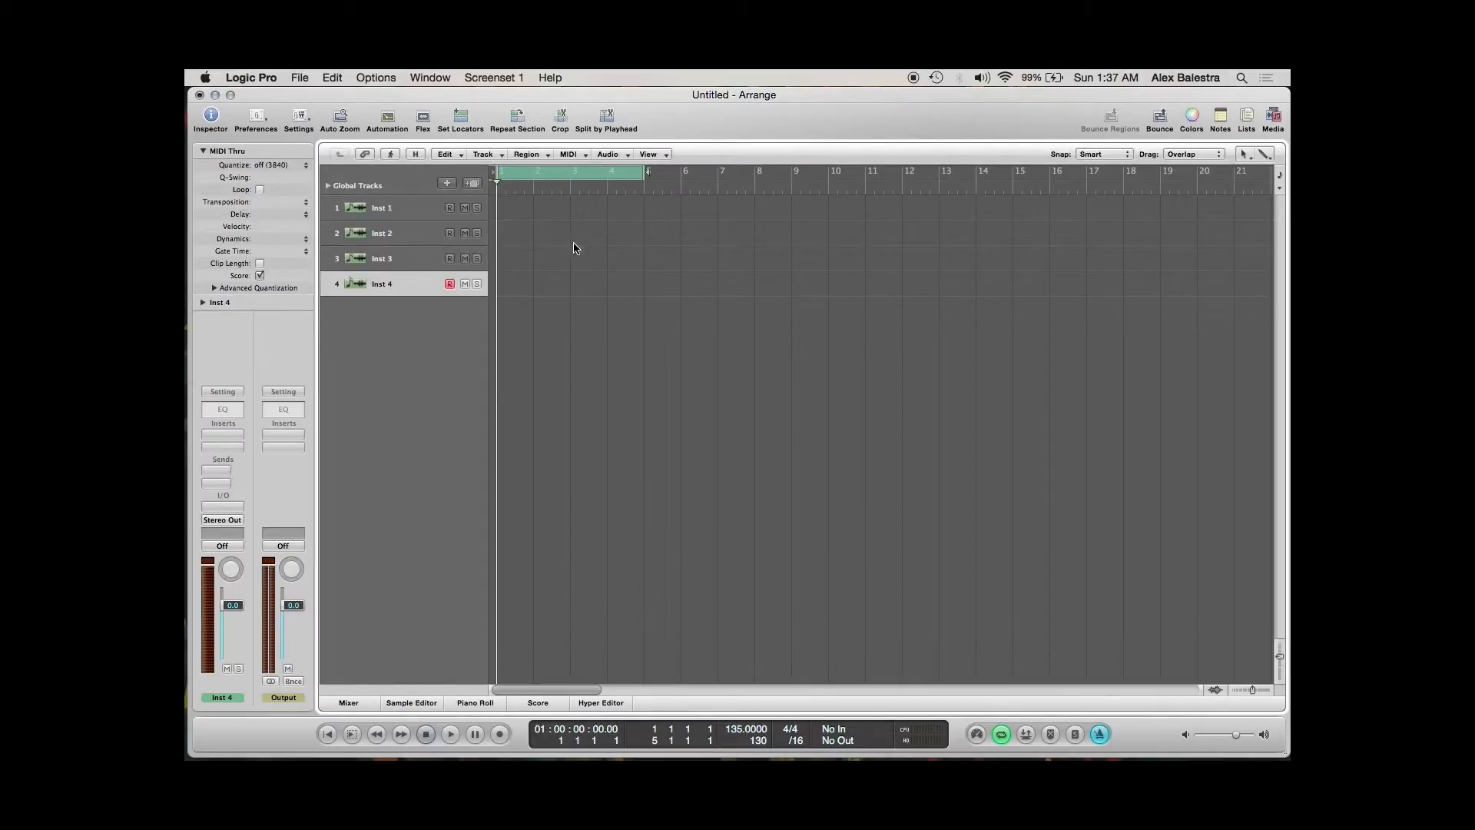
# Step: Rename the first track as Hats and the second track as Kick
pyautogui.click(401, 208)
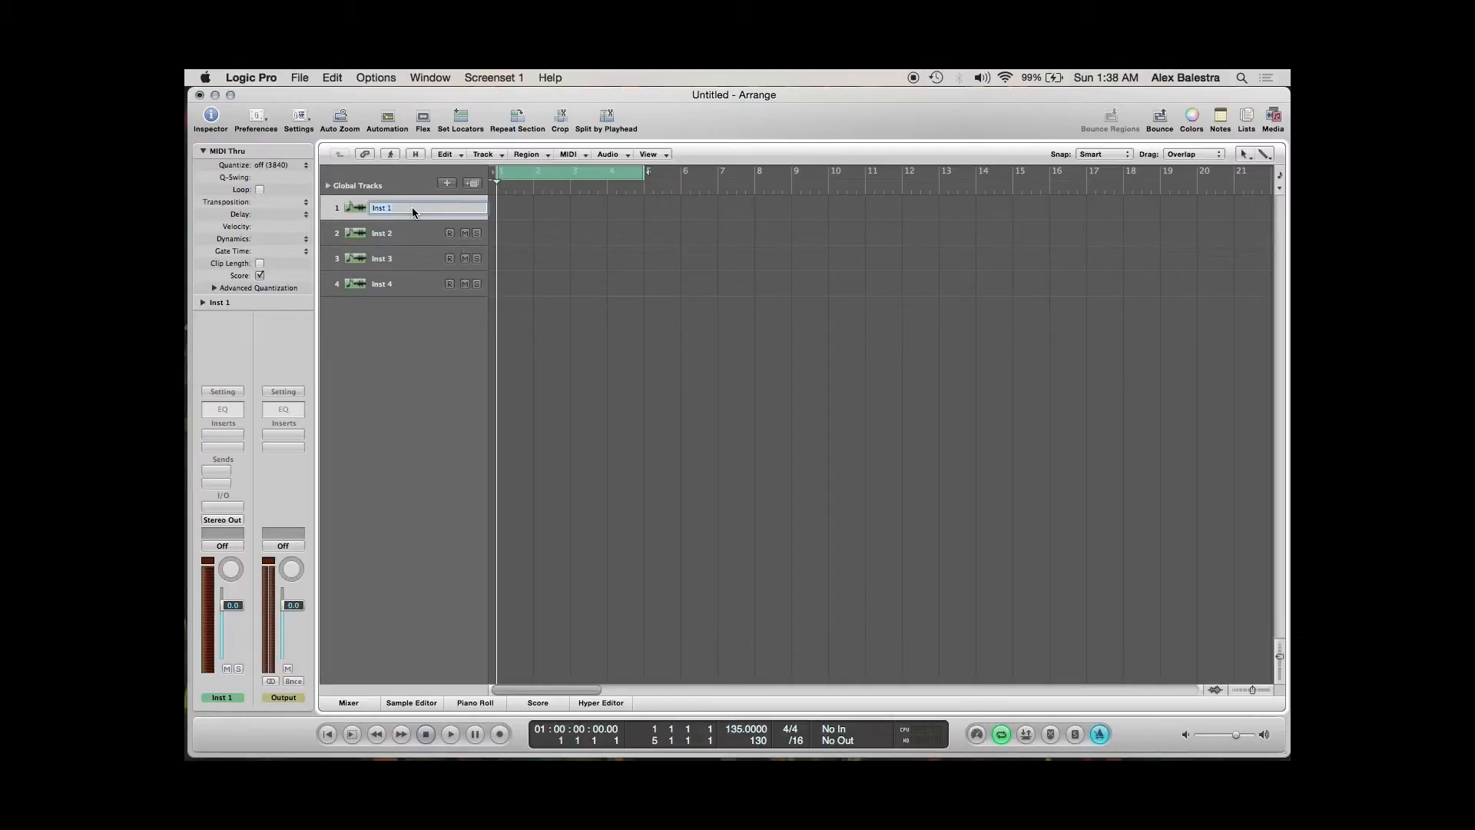
pyautogui.press('BackSpace')
pyautogui.write('Hats')
pyautogui.press('Return')
pyautogui.doubleClick(404, 233)
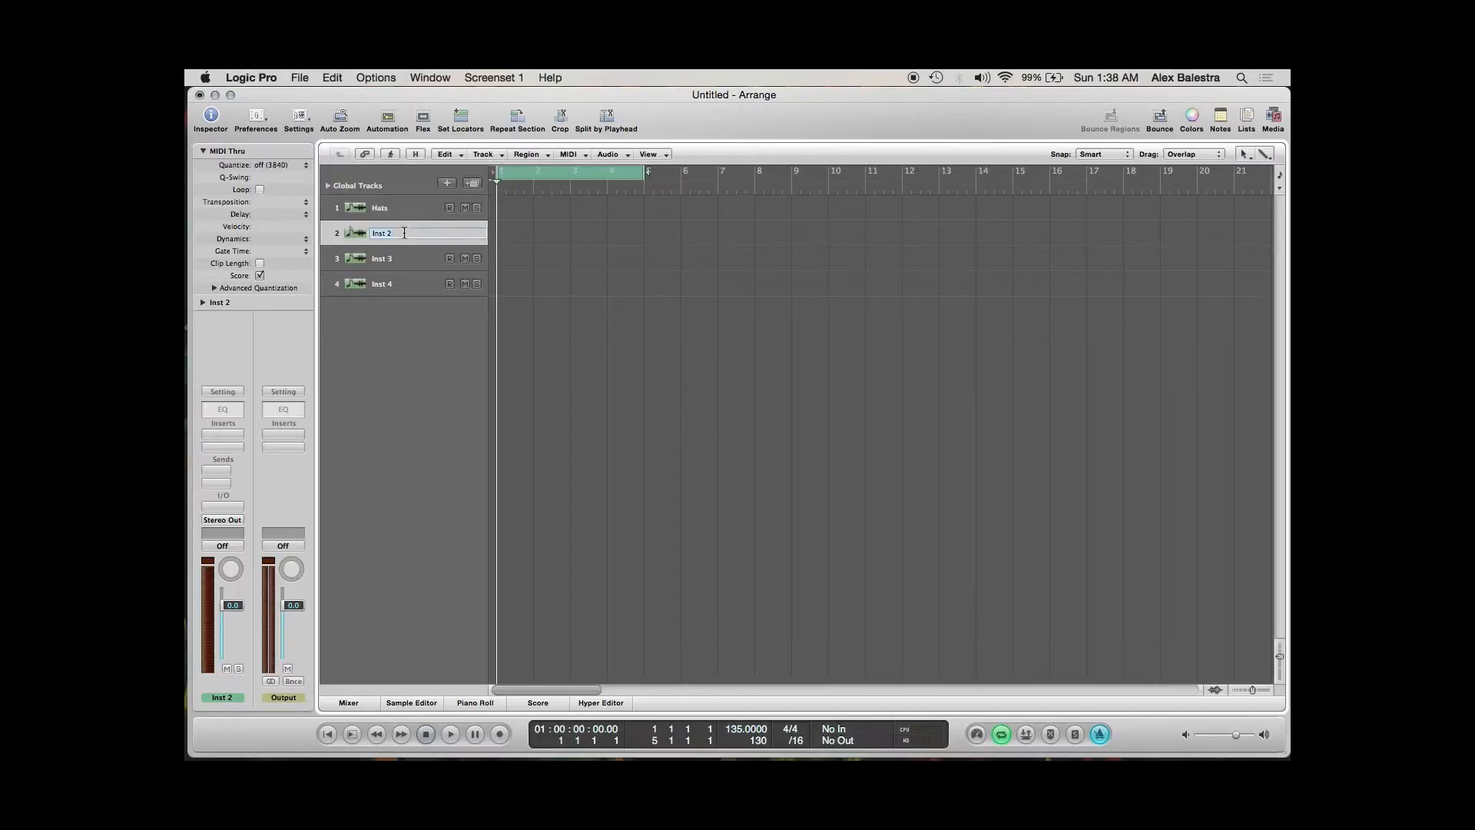
pyautogui.press('BackSpace')
pyautogui.write('Kick')
pyautogui.press('Return')
# Step: Rename the third track as Clap and the fourth track as Snare
pyautogui.doubleClick(412, 260)
pyautogui.press('BackSpace')
pyautogui.write('Clap')
pyautogui.press('Return')
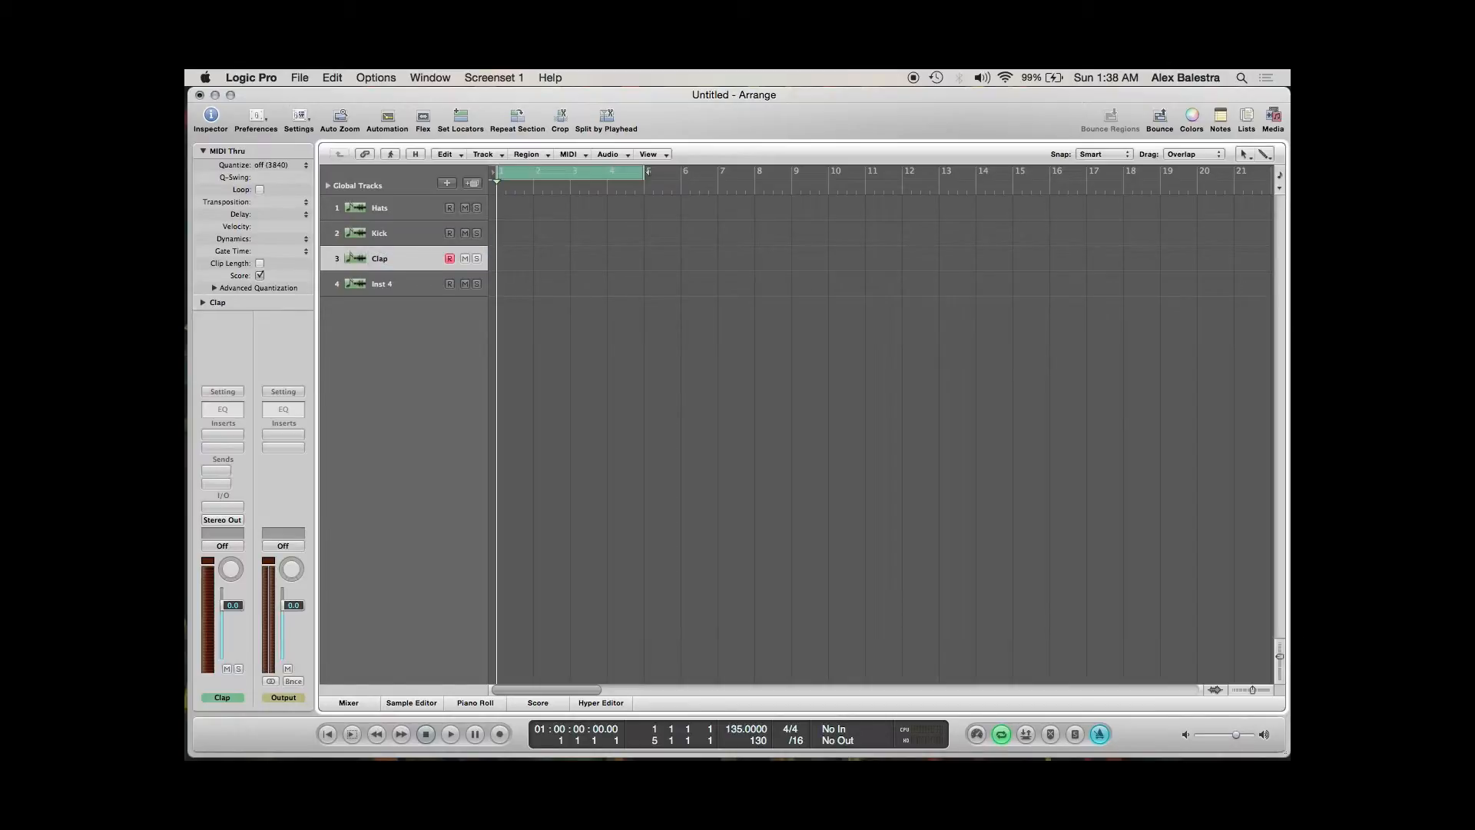
pyautogui.doubleClick(412, 284)
pyautogui.press('BackSpace')
pyautogui.write('Snare')
pyautogui.press('Return')
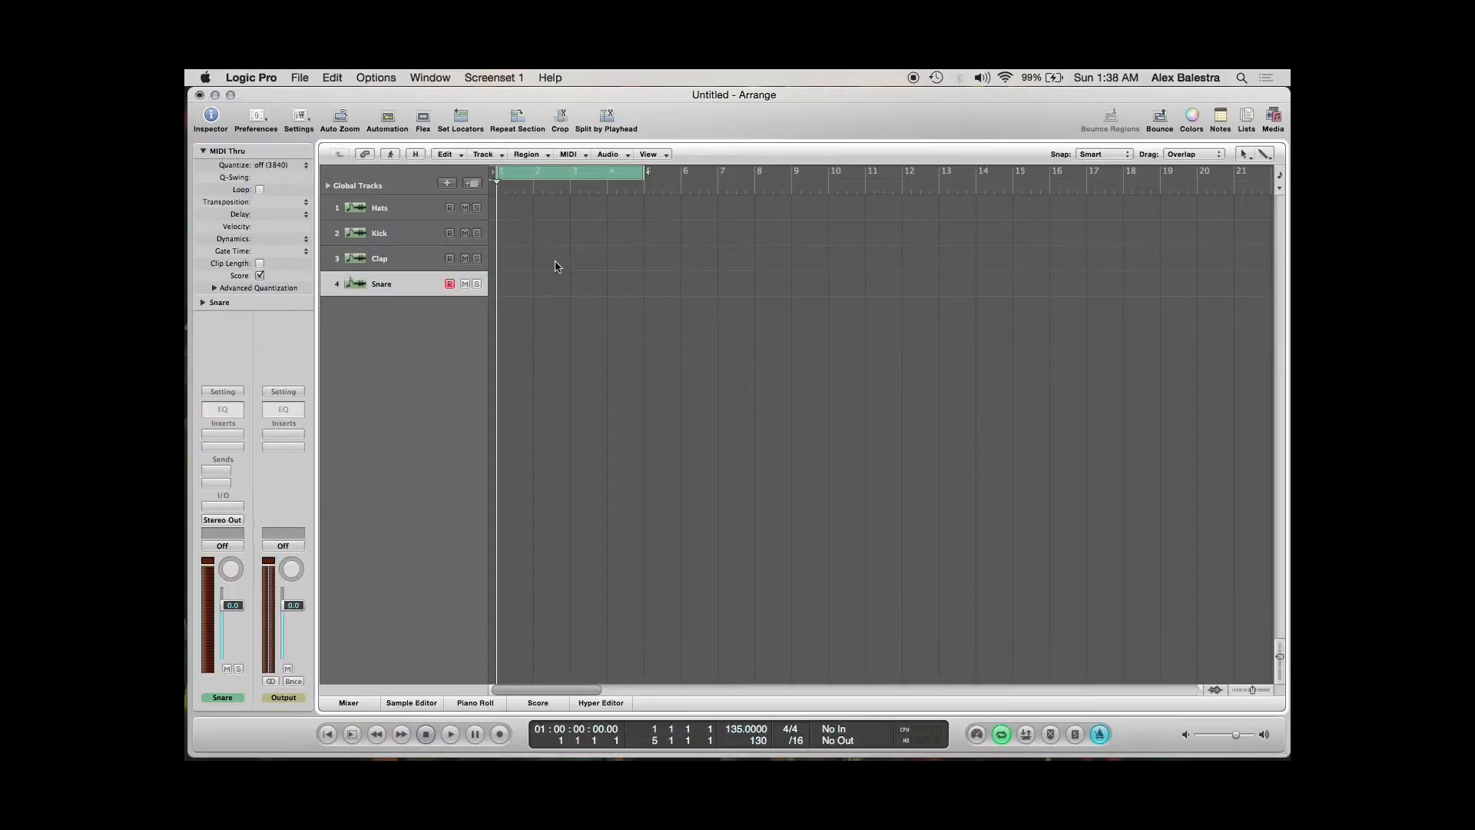
# Step: Create an empty MIDI region at bar 1 of the Hats track and extend it to bar 5
pyautogui.click(414, 209)
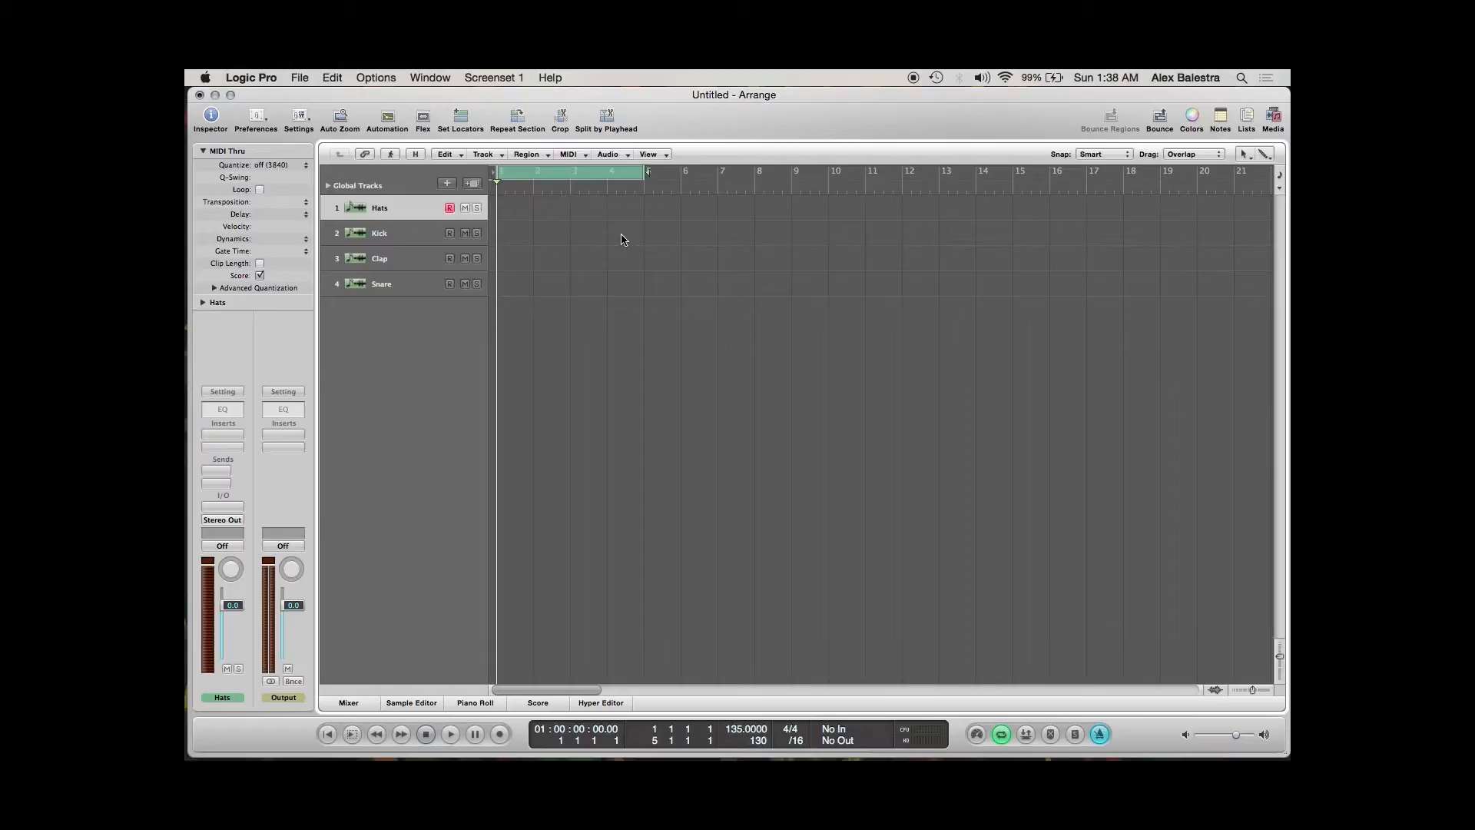
pyautogui.rightClick(520, 212)
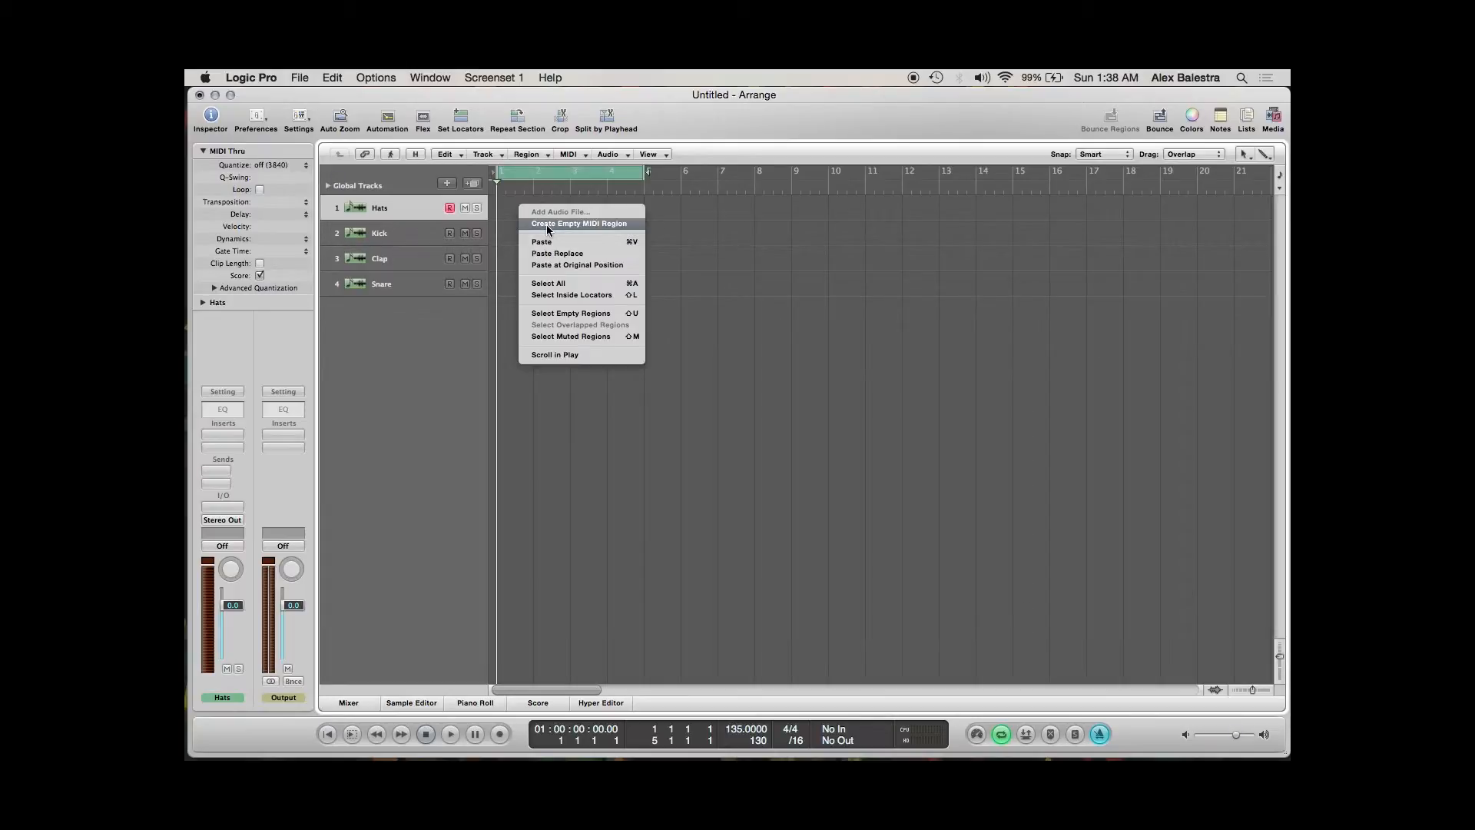
pyautogui.click(548, 224)
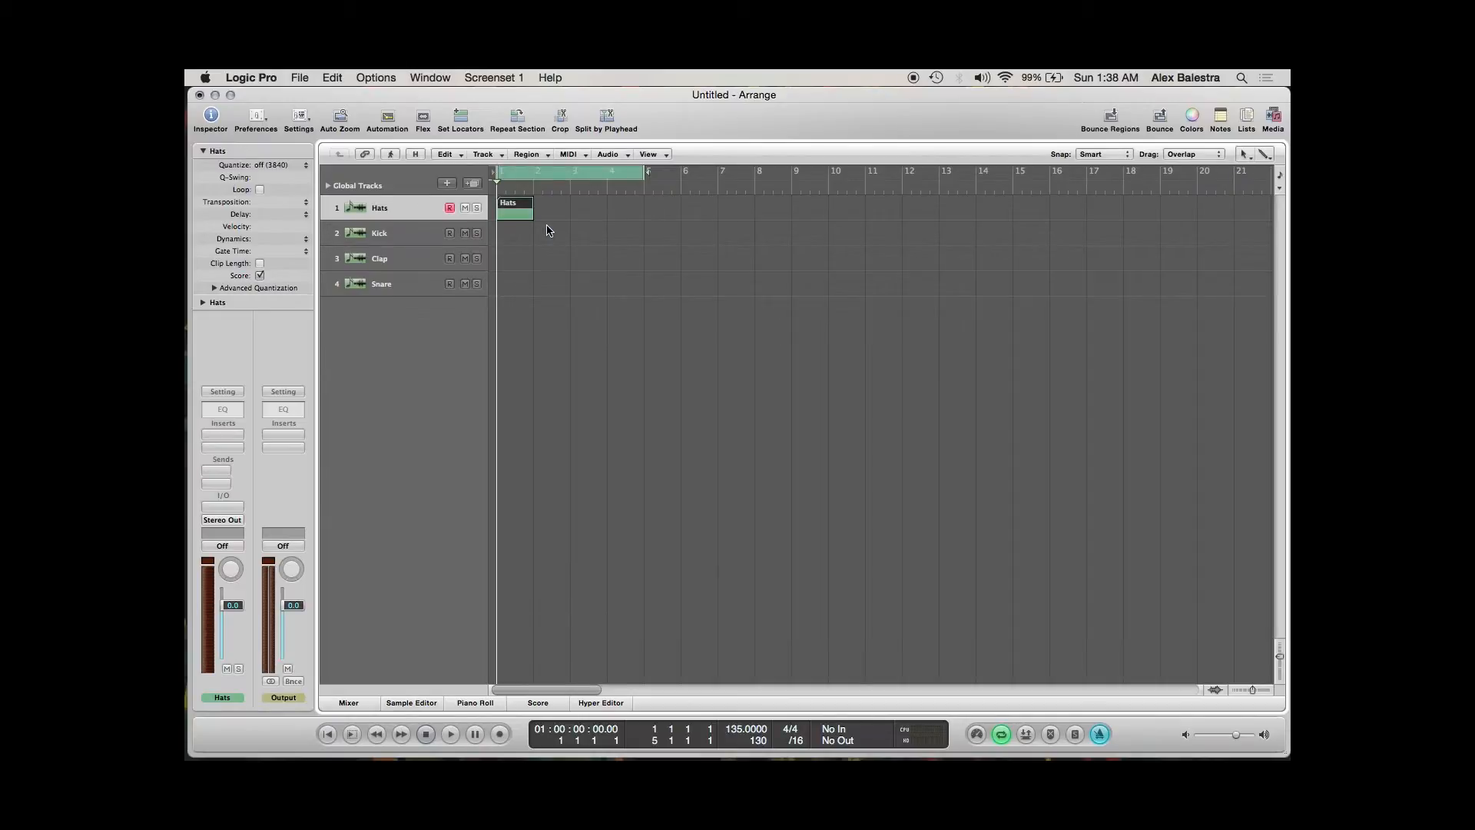
pyautogui.click(549, 230)
pyautogui.moveTo(531, 213); pyautogui.dragTo(642, 218)
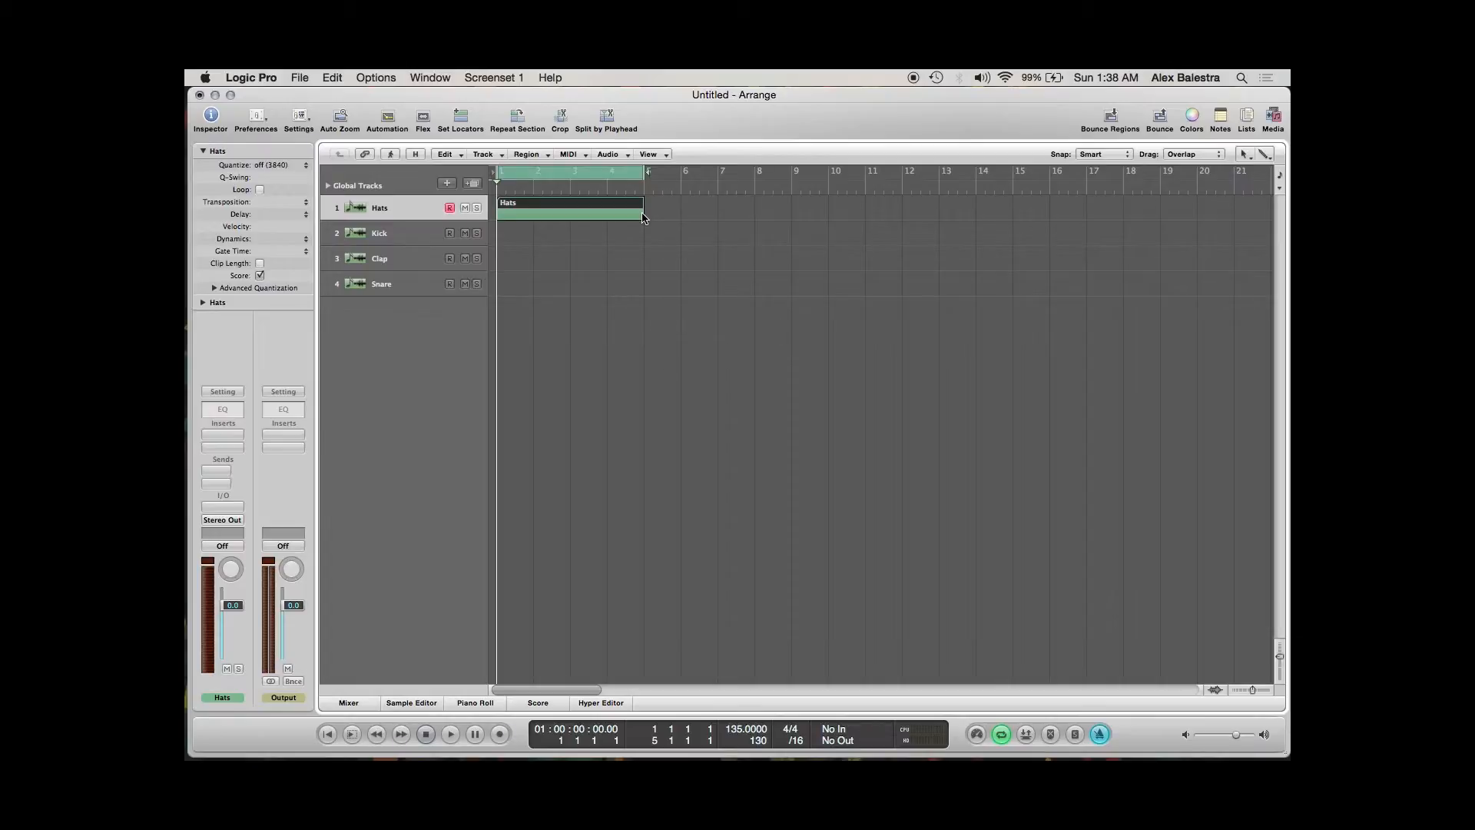
# Step: Create empty MIDI regions at bar 1 on the Kick, Clap and Snare tracks, each extended to bar 5
pyautogui.rightClick(519, 245)
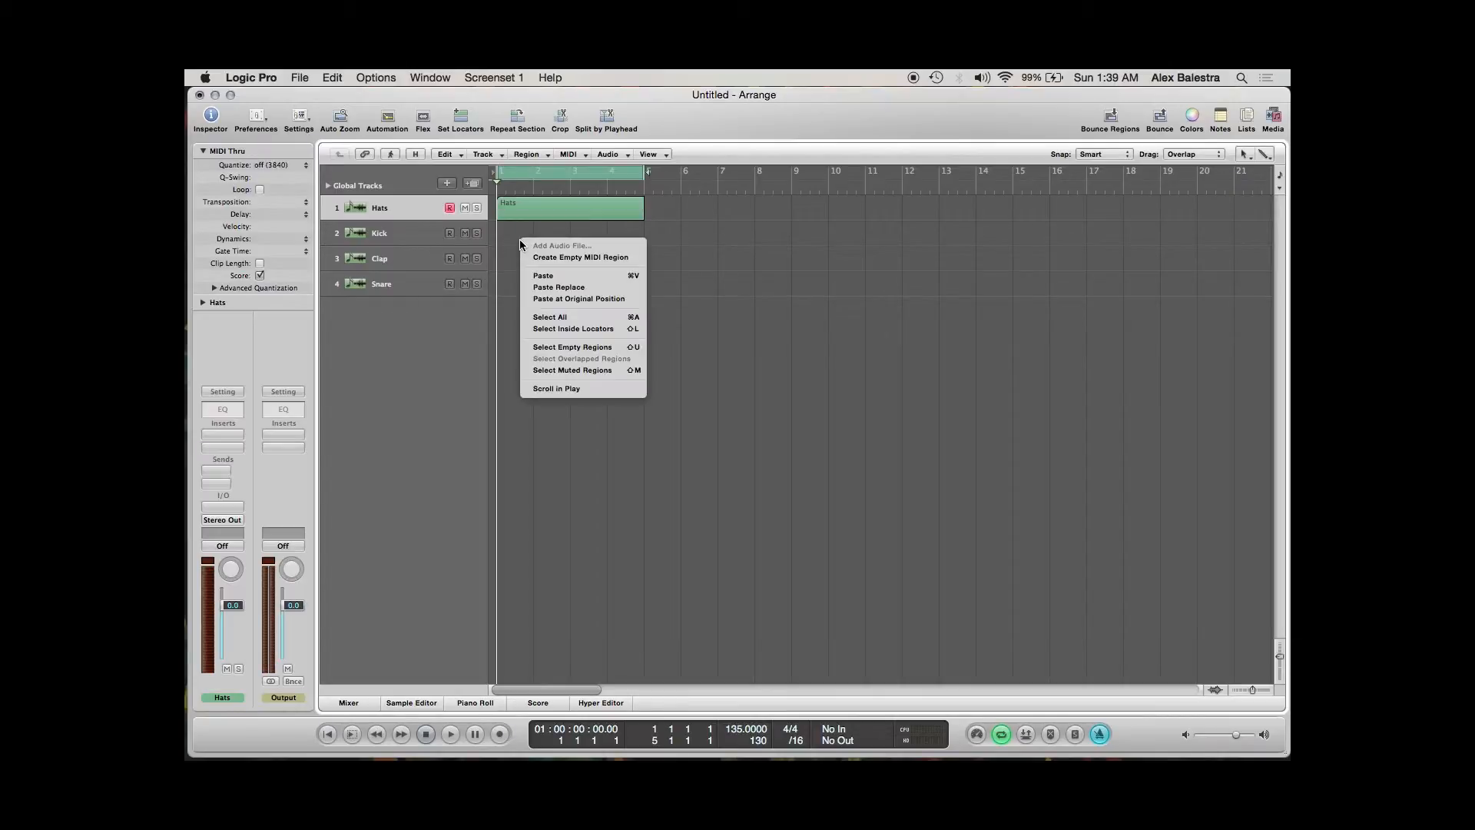
pyautogui.click(550, 256)
pyautogui.moveTo(536, 247); pyautogui.dragTo(643, 246)
pyautogui.rightClick(501, 263)
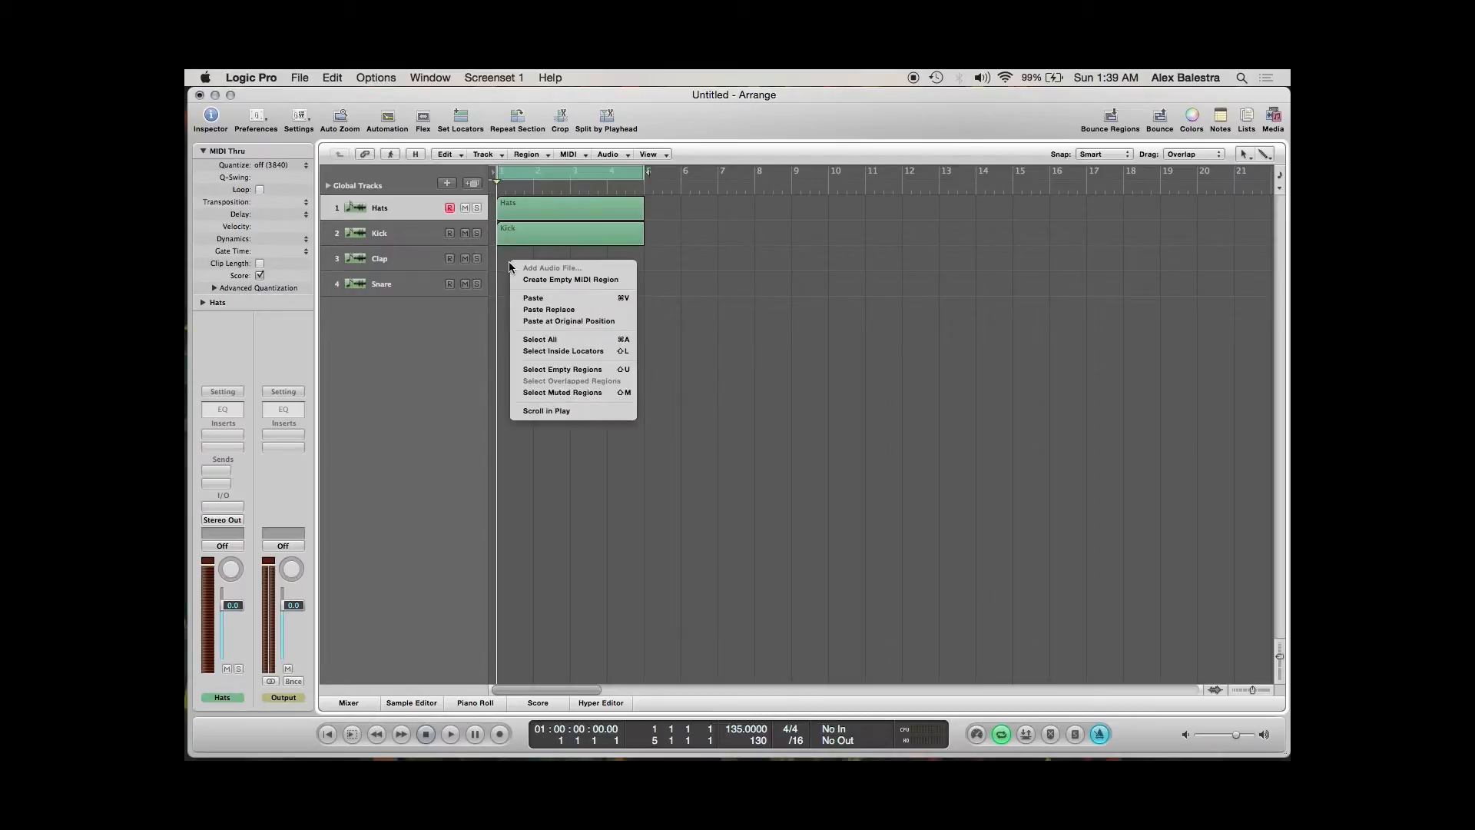
pyautogui.click(537, 272)
pyautogui.moveTo(530, 266); pyautogui.dragTo(644, 267)
pyautogui.rightClick(509, 284)
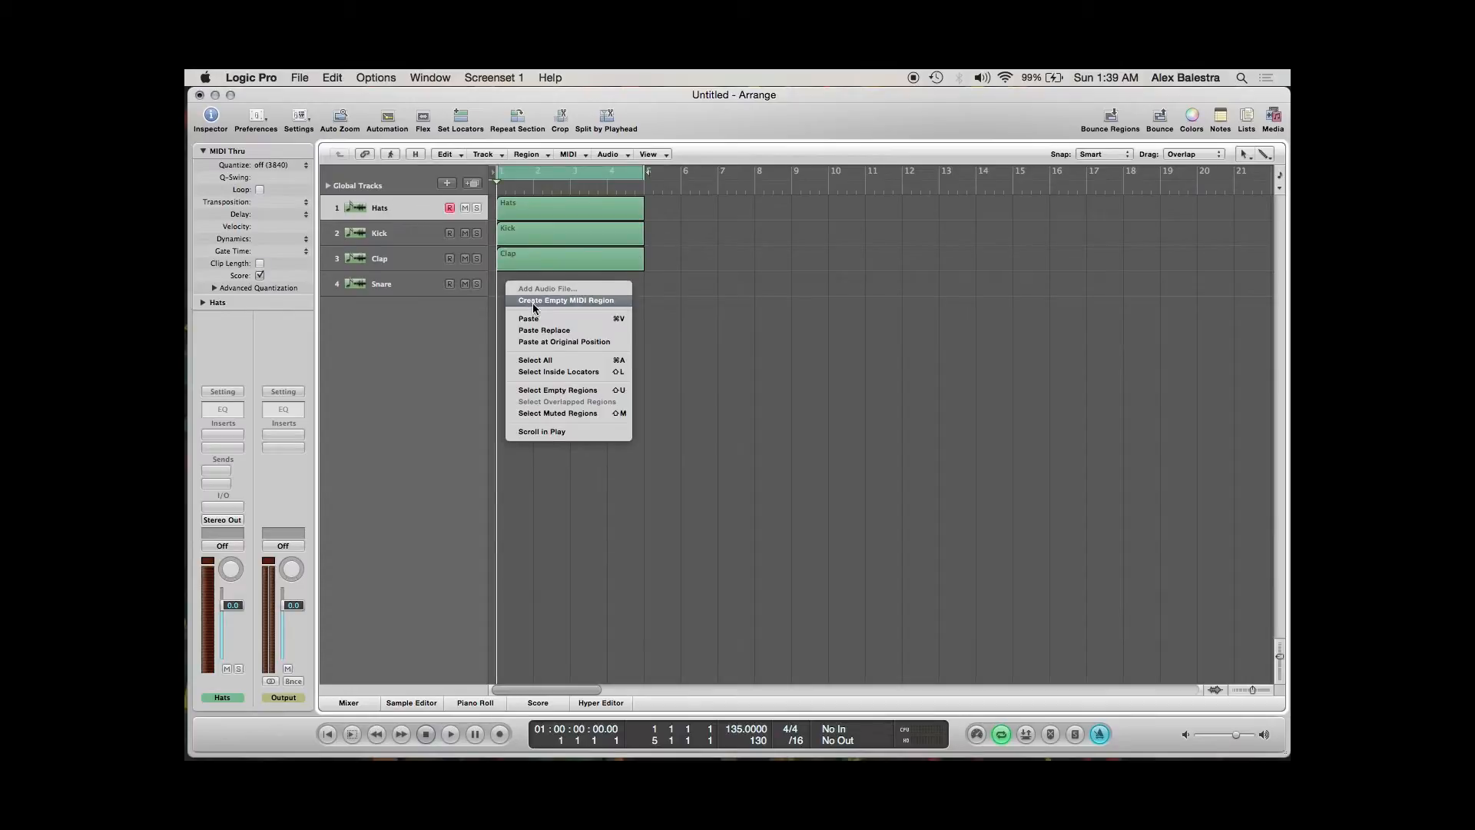
pyautogui.click(537, 299)
pyautogui.moveTo(534, 290); pyautogui.dragTo(644, 292)
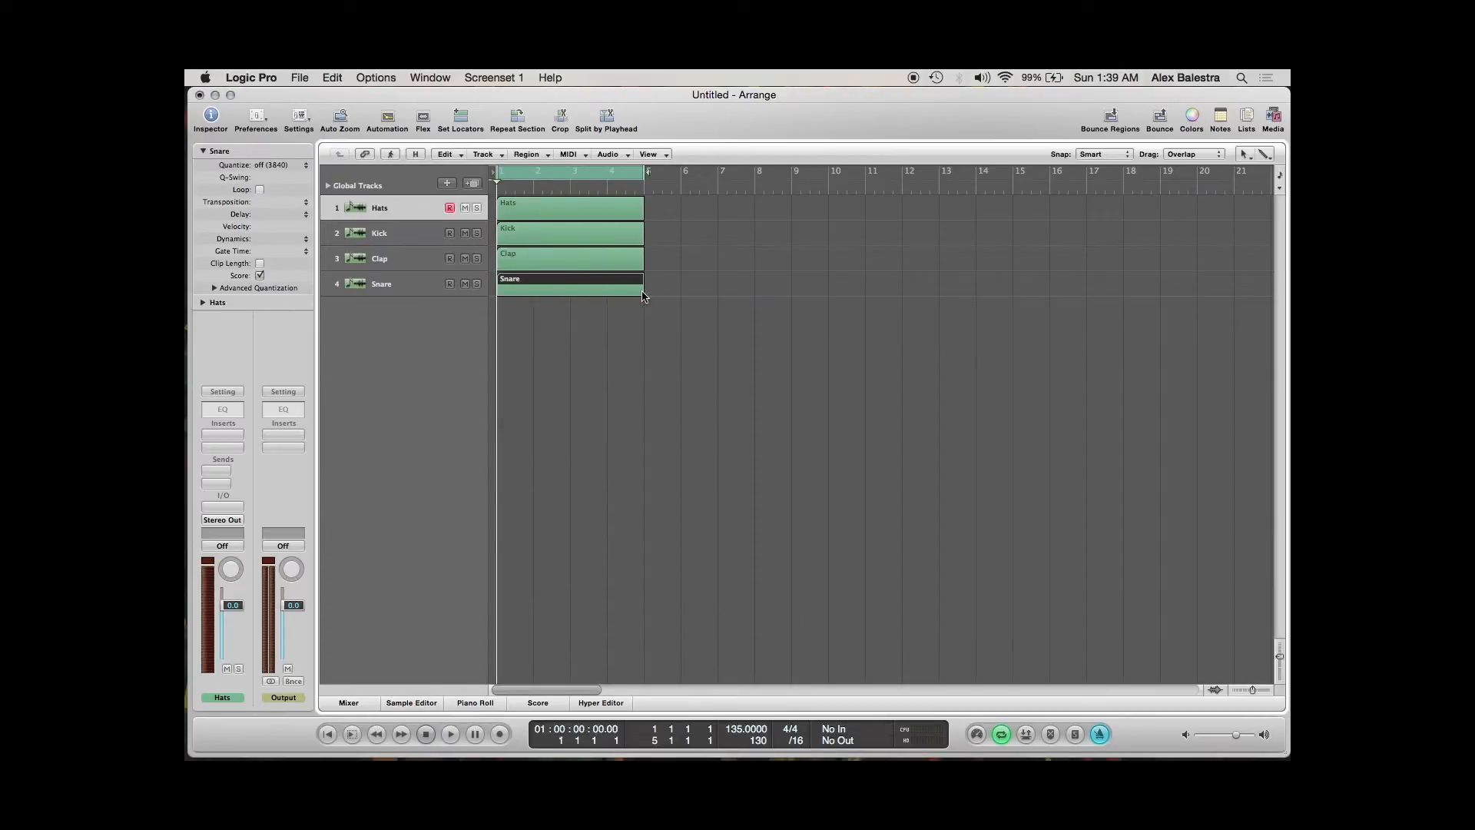
pyautogui.click(734, 257)
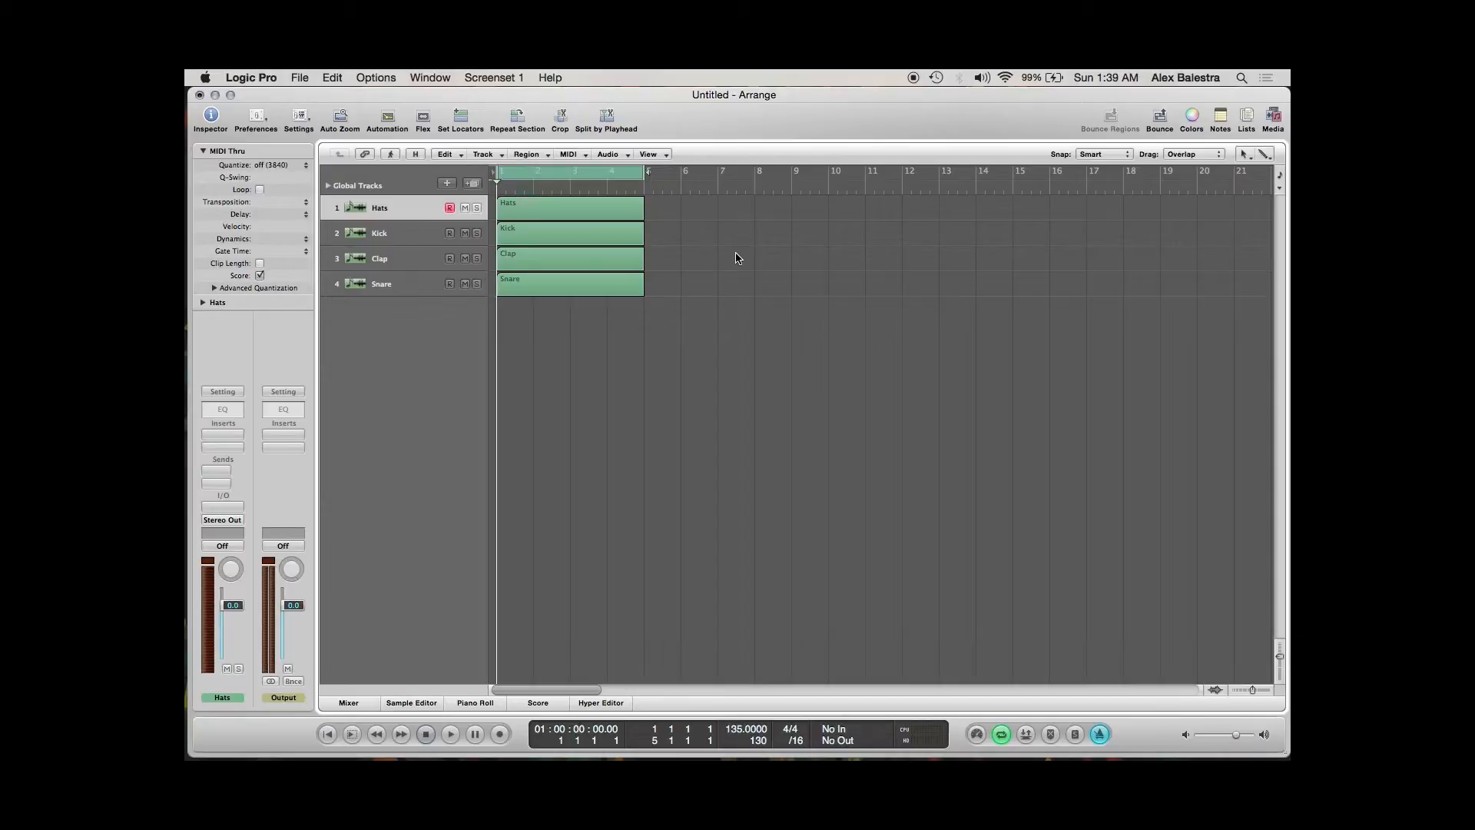
# Step: Load the Classic Electro Kit from the library's Ultrabeat Drum Kits onto the Hats track
pyautogui.click(1274, 120)
pyautogui.click(1188, 152)
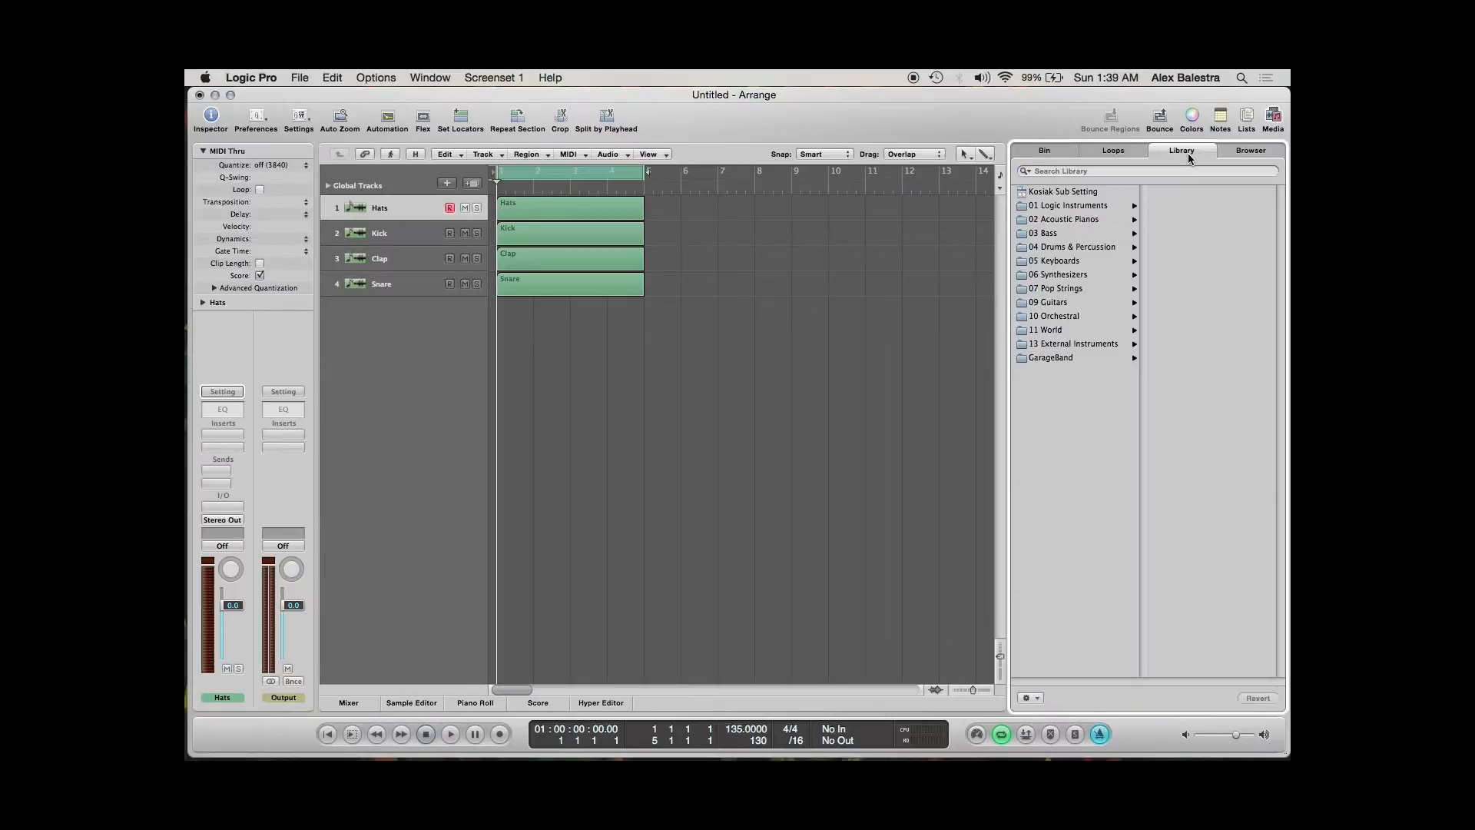
pyautogui.click(1088, 248)
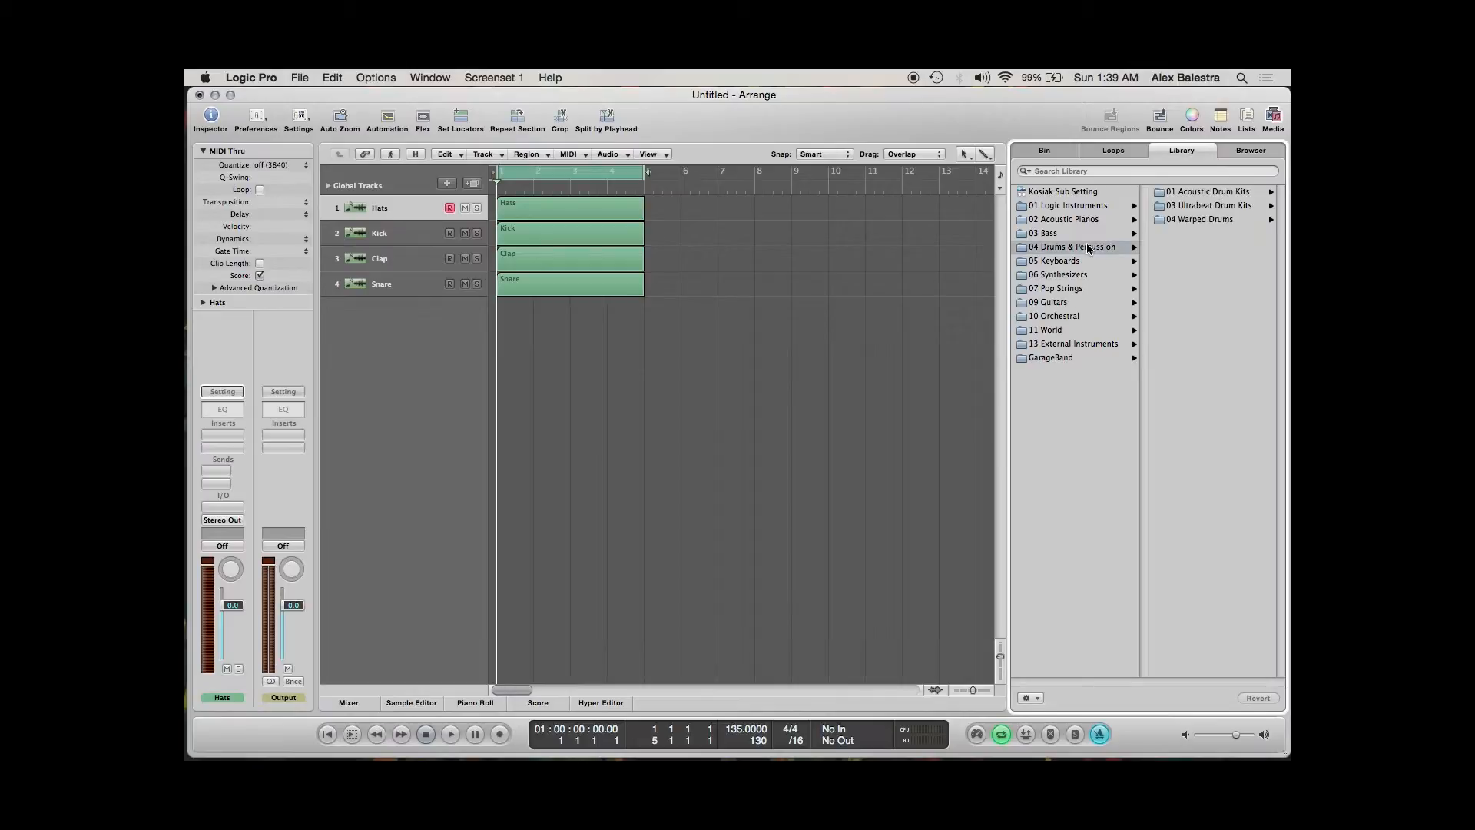
pyautogui.click(1203, 206)
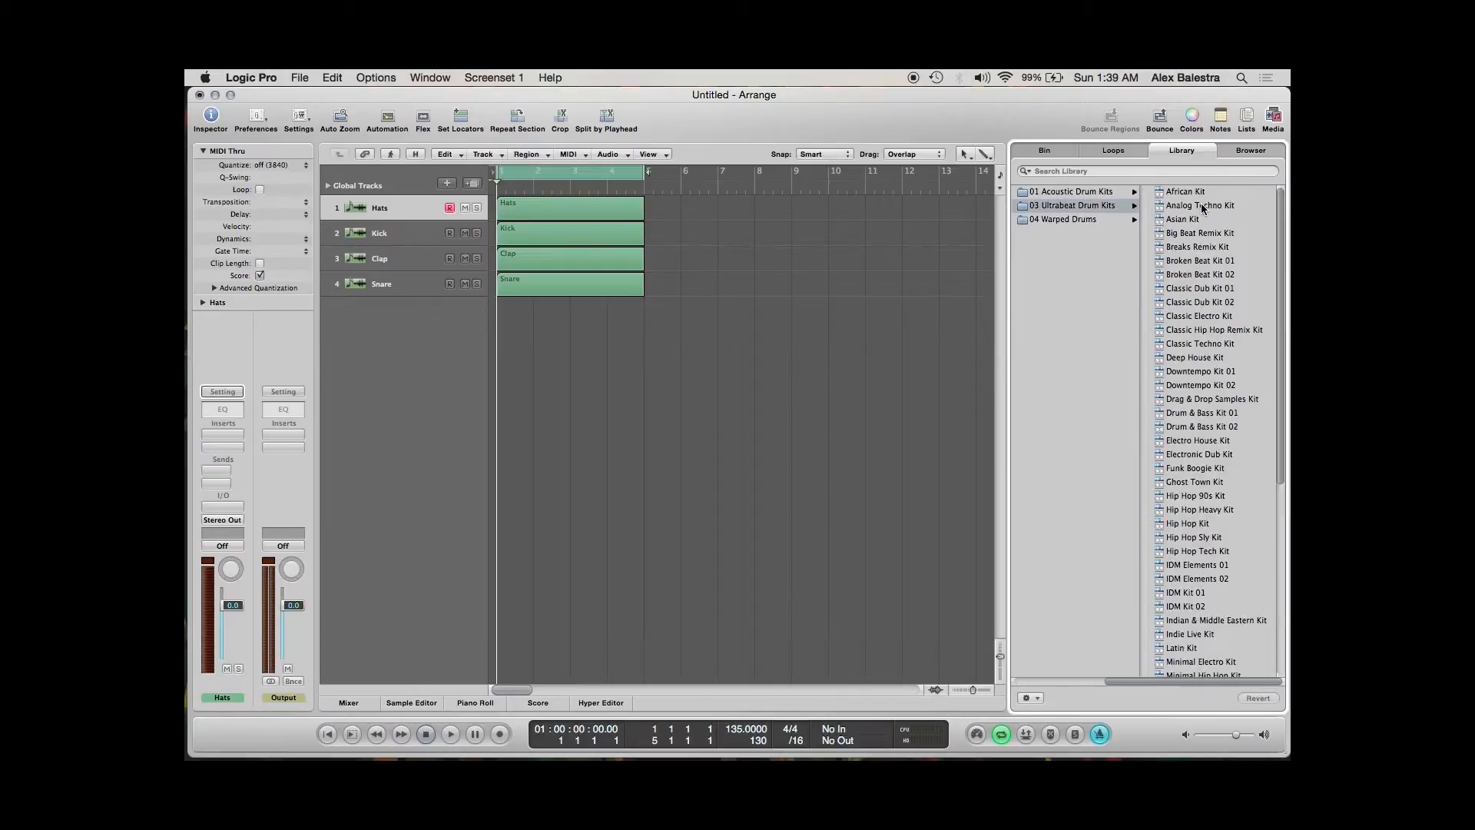
pyautogui.click(1208, 318)
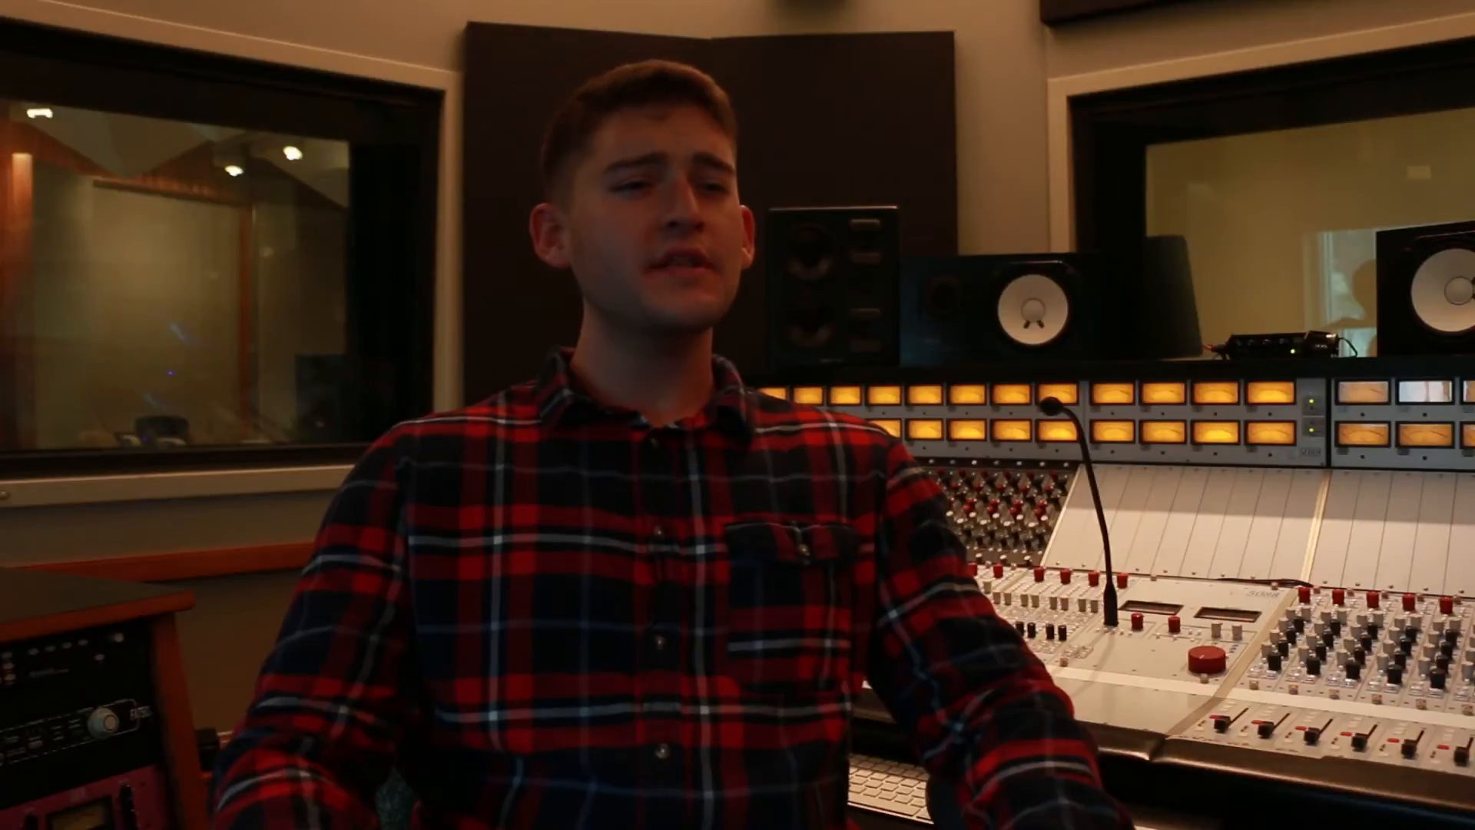
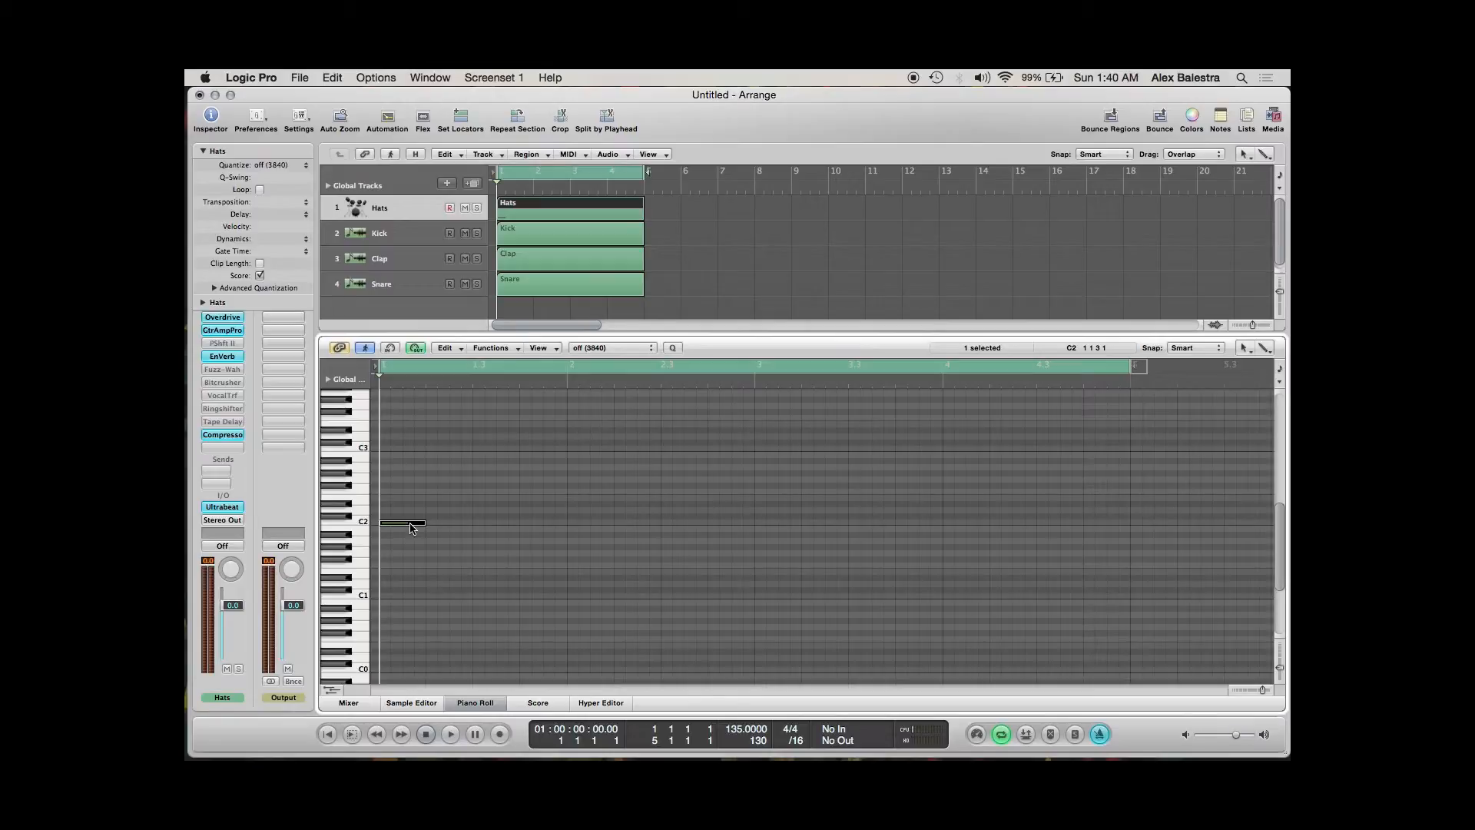
# Step: Move the first note of the Hats region down to G#1 and shorten it to an eighth note
pyautogui.moveTo(411, 527); pyautogui.dragTo(412, 549)
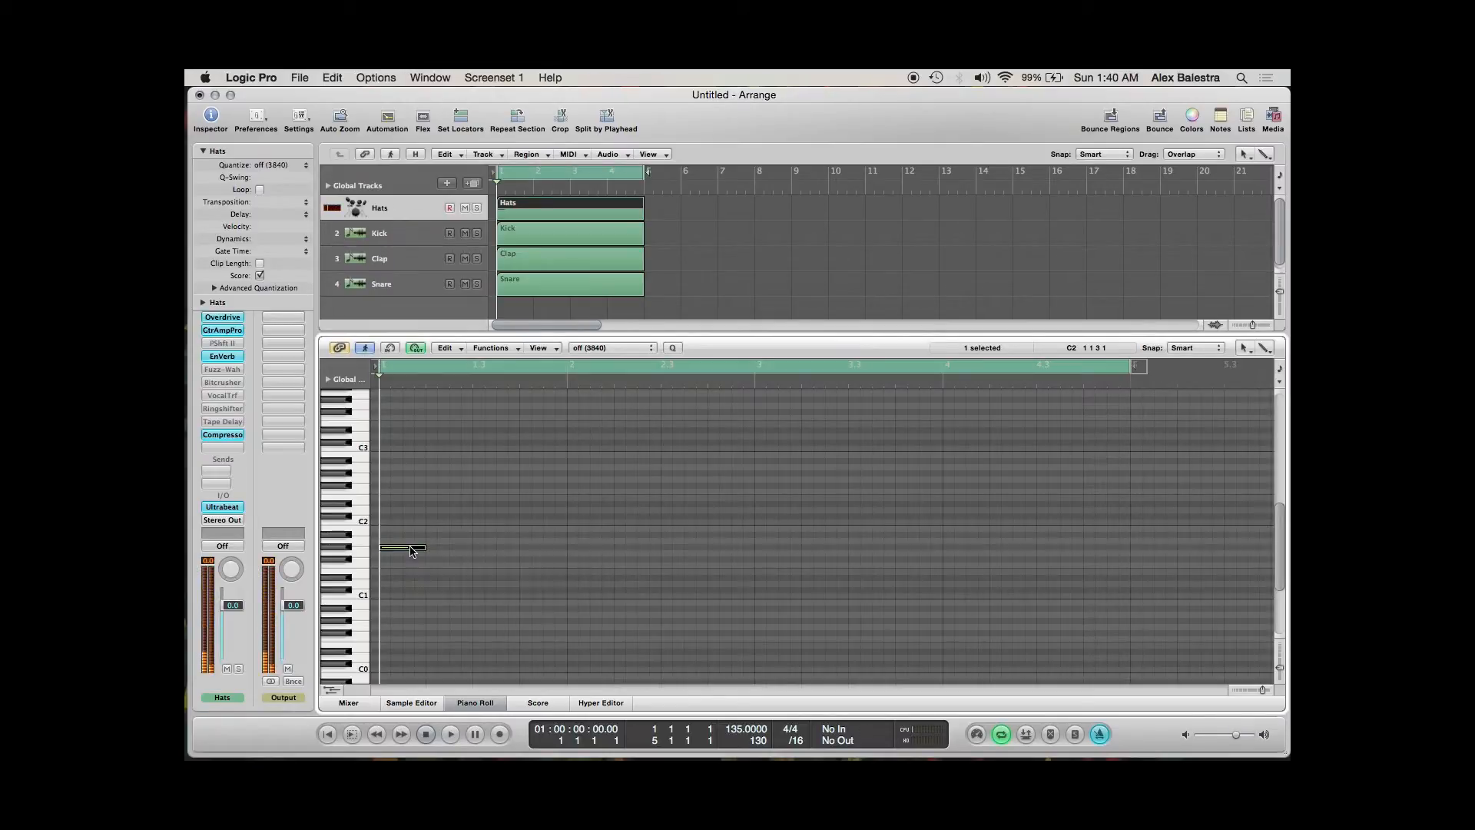
pyautogui.click(413, 550)
pyautogui.moveTo(423, 547); pyautogui.dragTo(402, 547)
# Step: Position the playhead at the end of the G#1 note and paste a copy of the note there
pyautogui.moveTo(413, 529); pyautogui.dragTo(386, 558)
pyautogui.moveTo(424, 384); pyautogui.dragTo(403, 384)
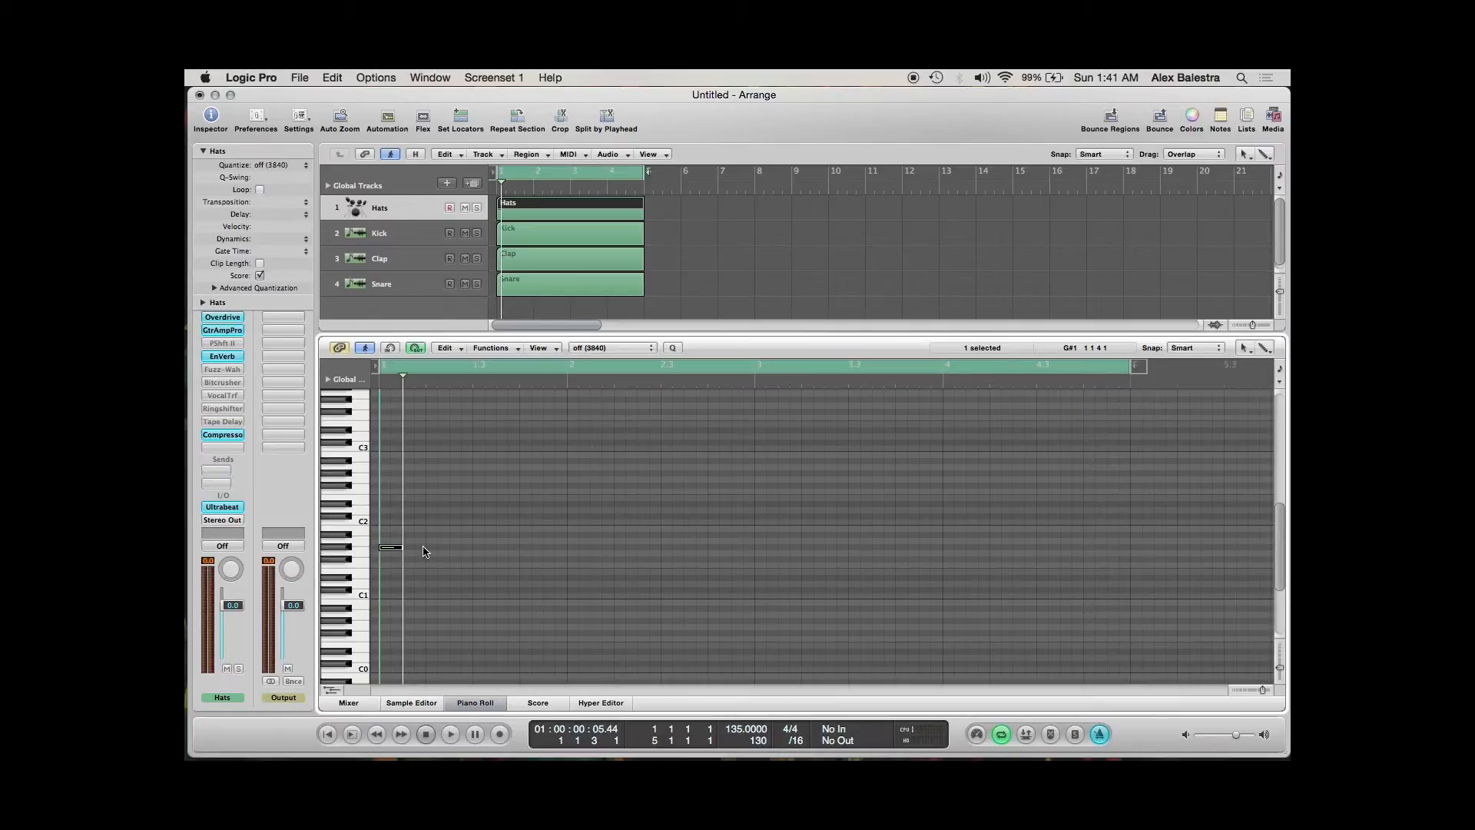
pyautogui.press('super+v')
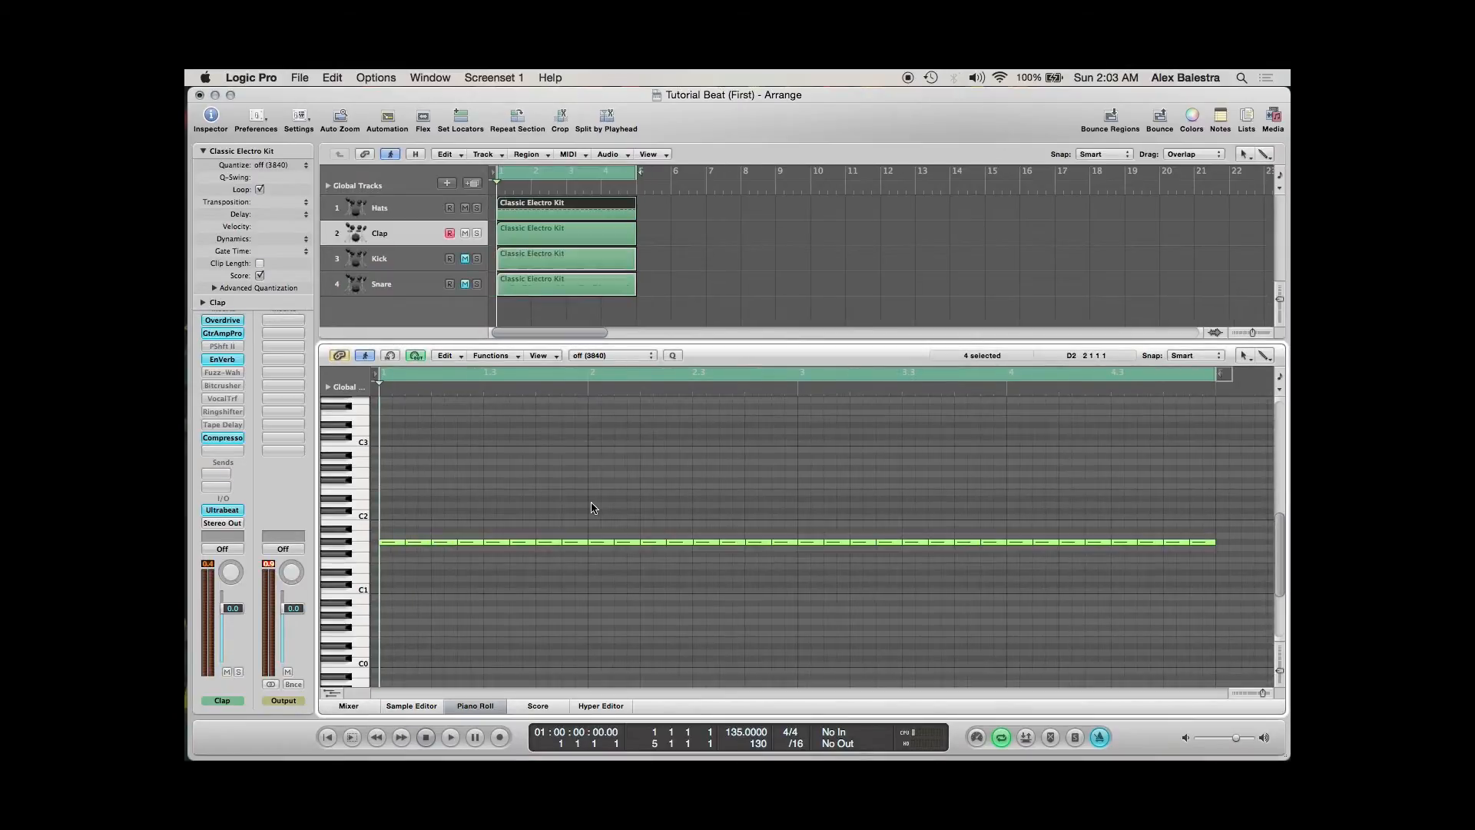
# Step: Play back the four-bar loop with the Kick and Snare tracks muted, and stop it
pyautogui.press('space')
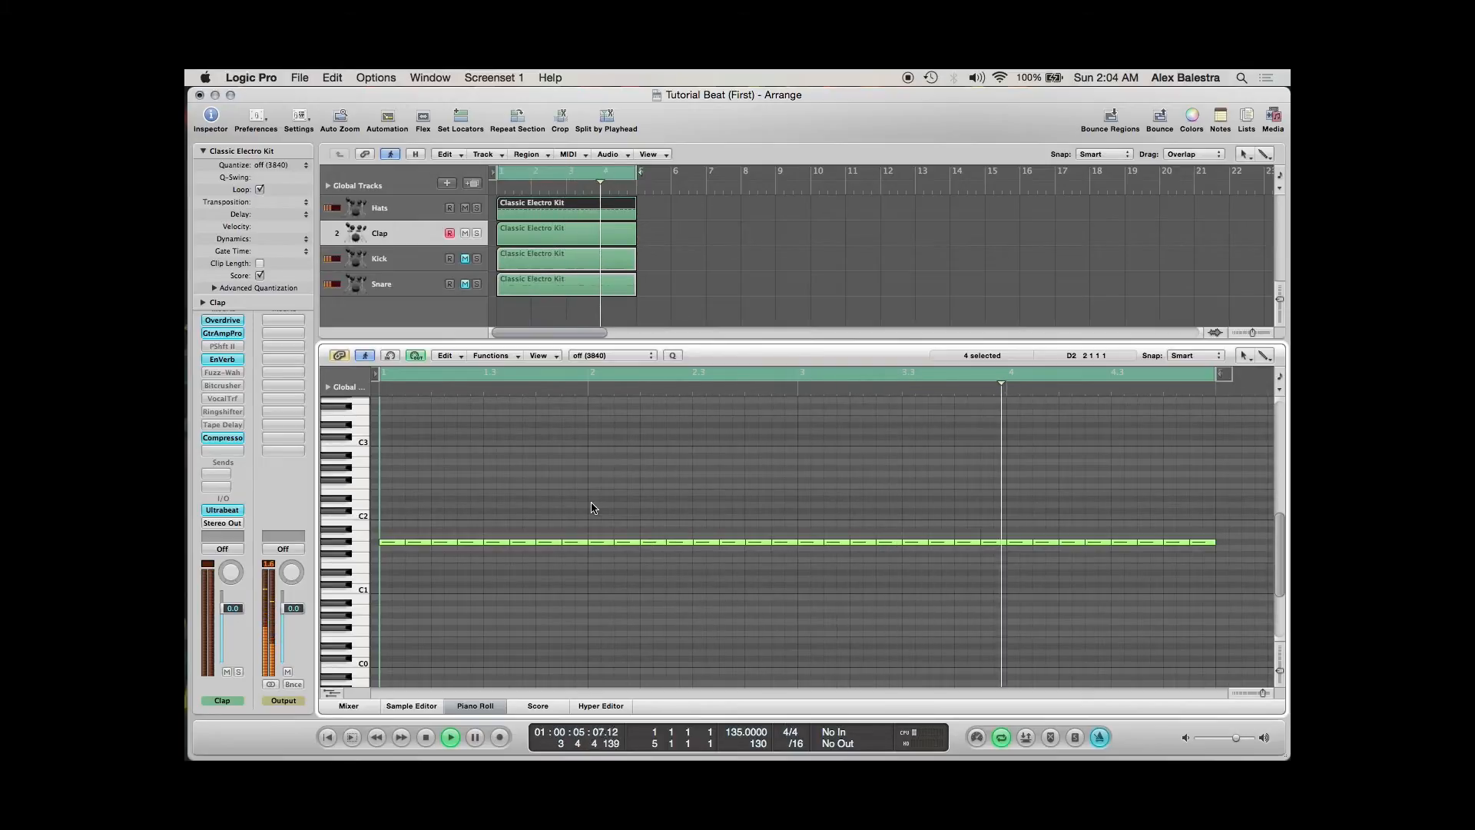
pyautogui.press('space')
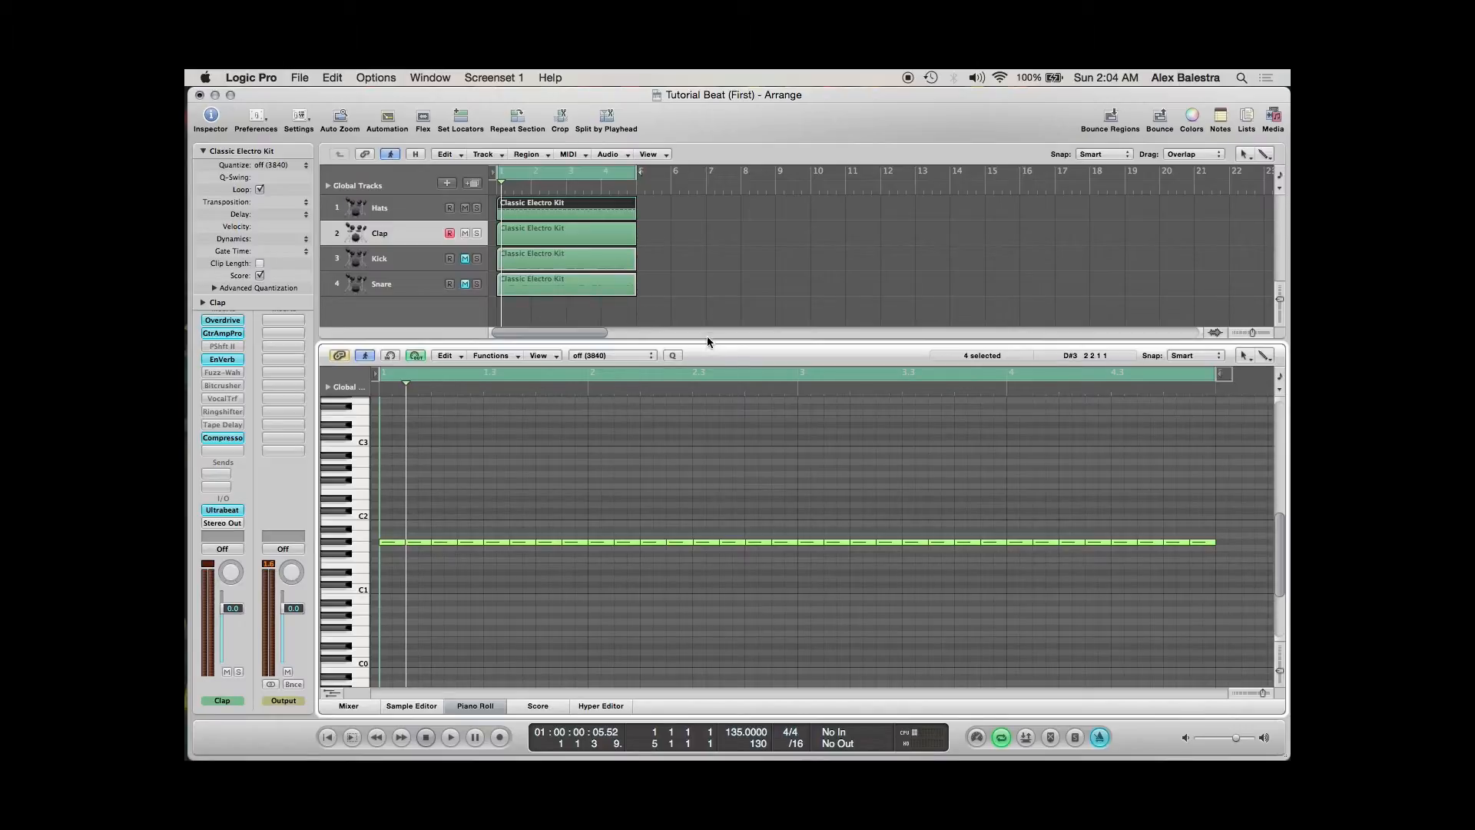
# Step: Close the Piano Roll, deselect the region and return the playhead to the start of the project
pyautogui.press('p')
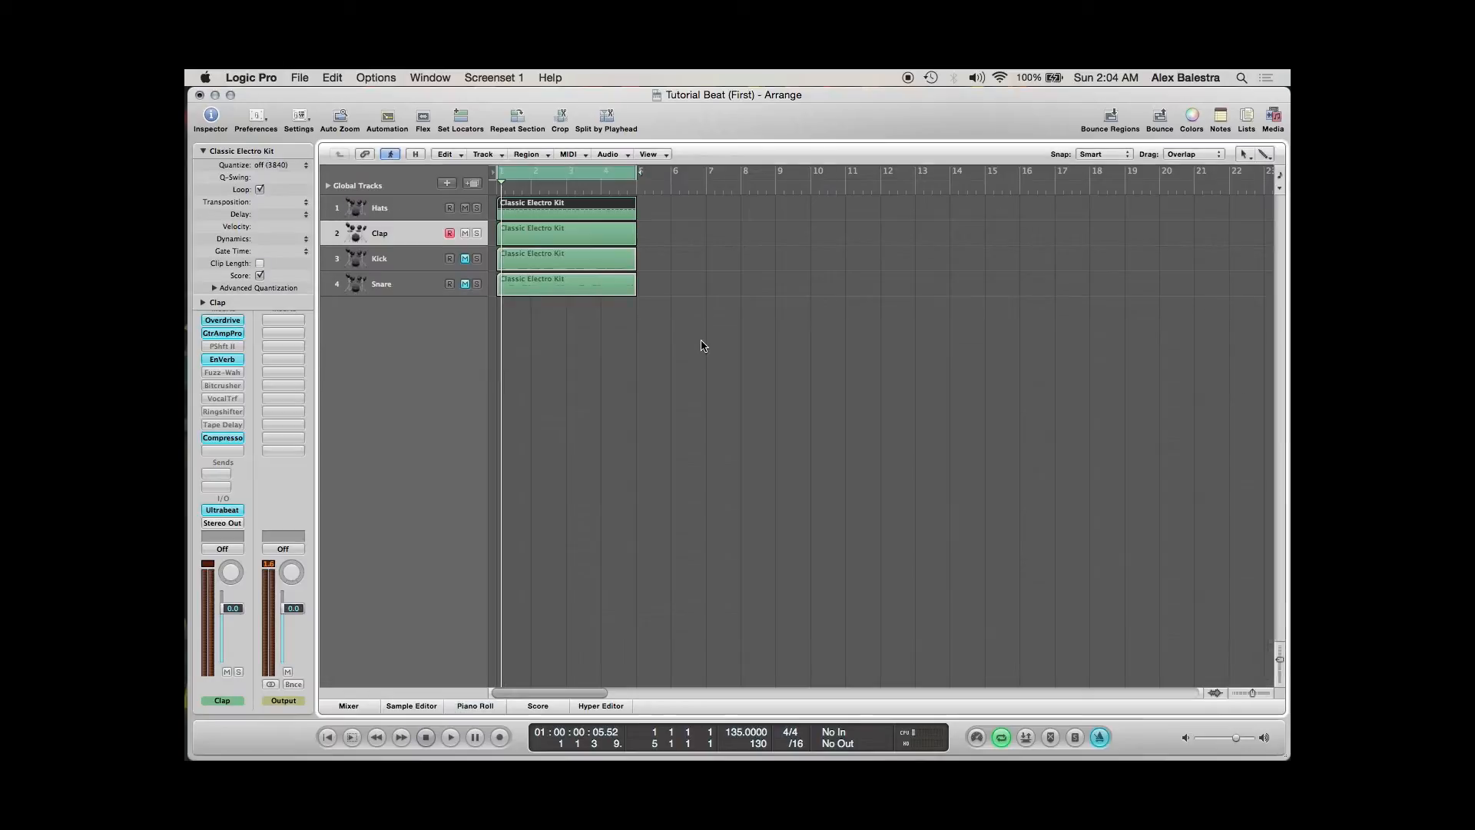
pyautogui.click(701, 342)
pyautogui.click(329, 738)
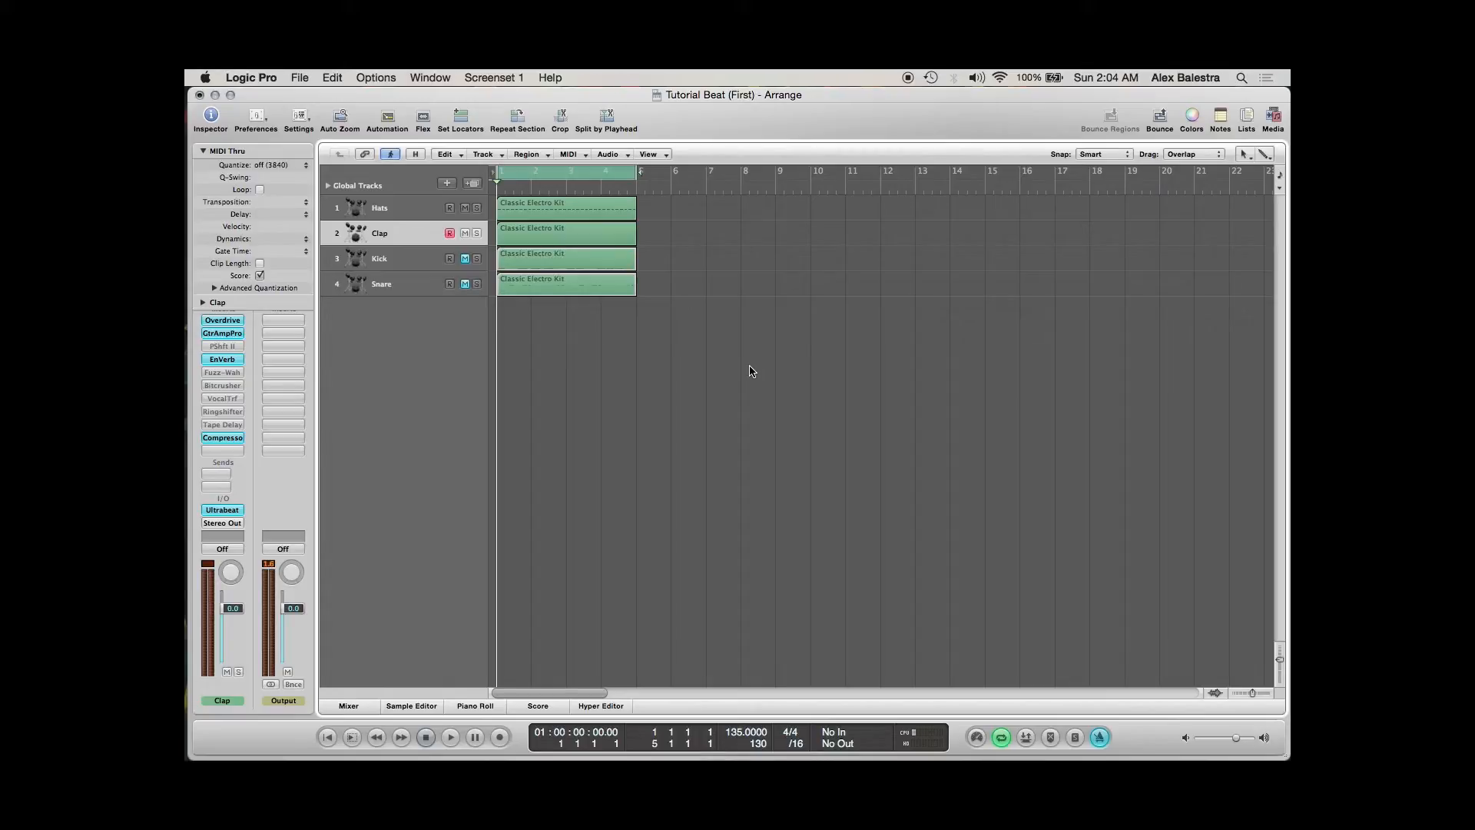
# Step: Open the Clap region in the Piano Roll and check its drum kit in the Library
pyautogui.doubleClick(567, 228)
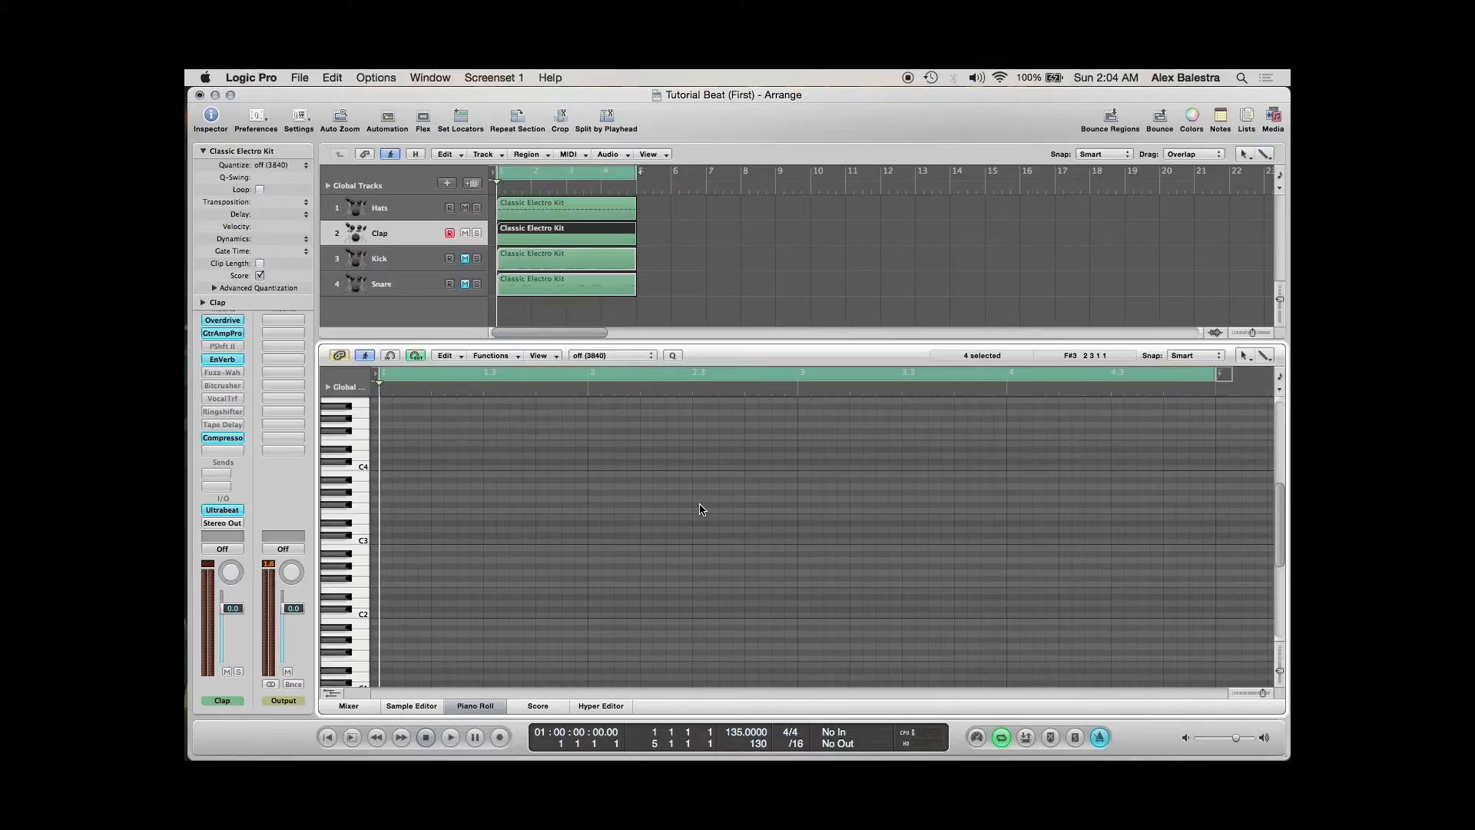
pyautogui.click(1272, 116)
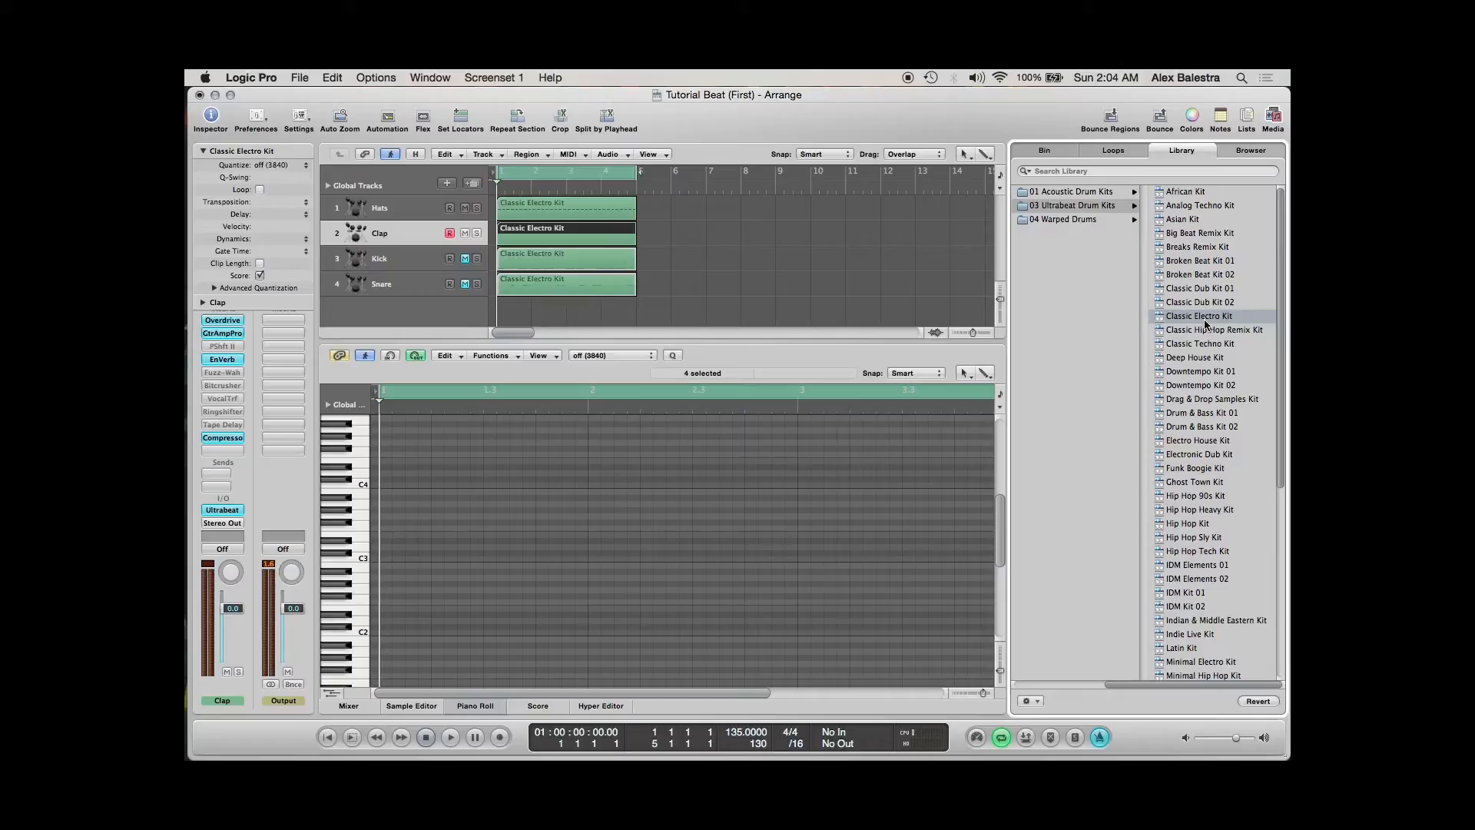
pyautogui.click(1273, 115)
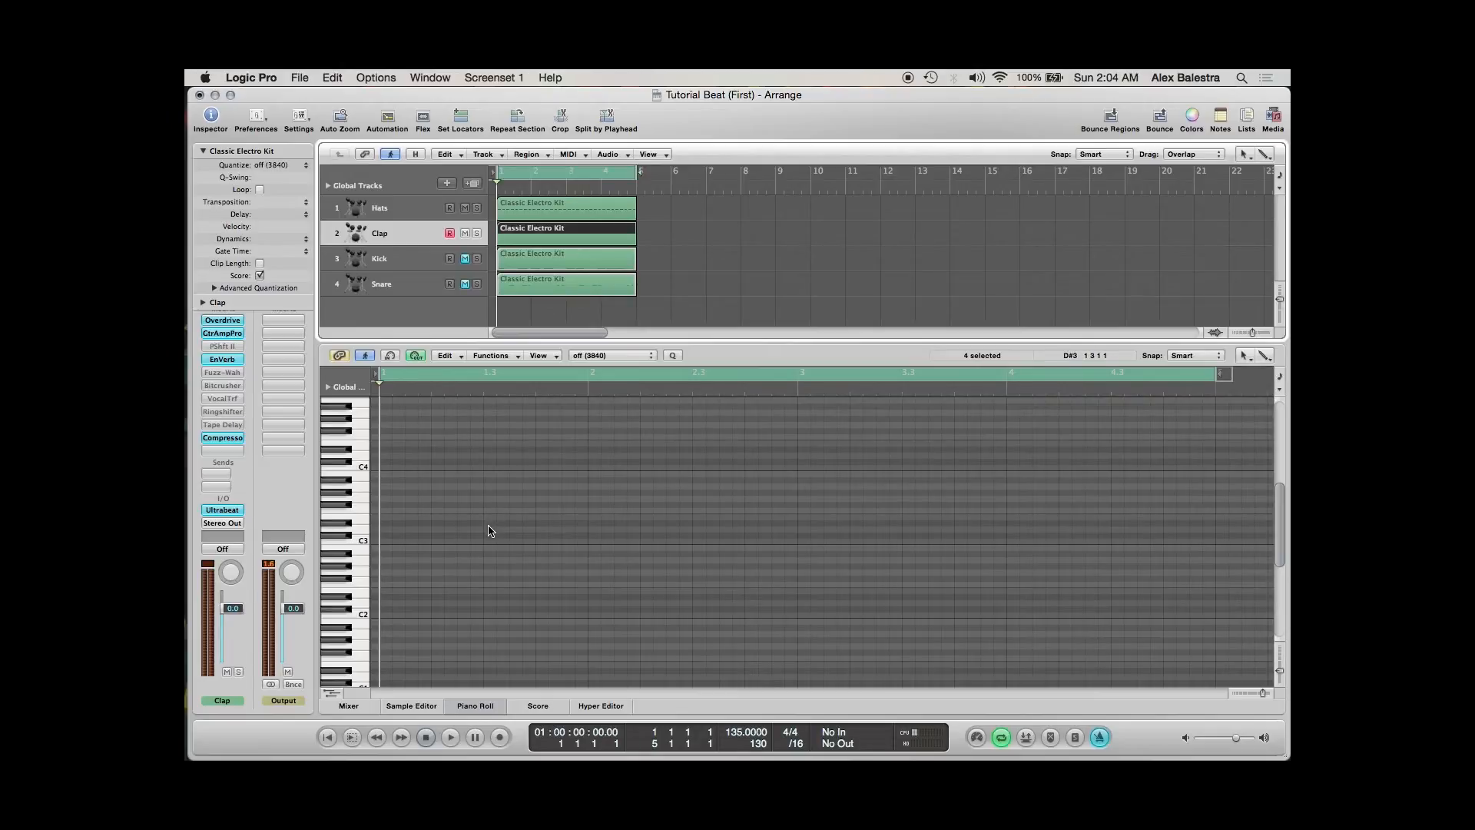
# Step: Add a quarter note at beat 3 of bar 1 in the Clap region and move it down to D#1
pyautogui.scroll(-2, 491, 592)
pyautogui.click(493, 590)
pyautogui.scroll(-2, 496, 591)
pyautogui.scroll(-1, 496, 592)
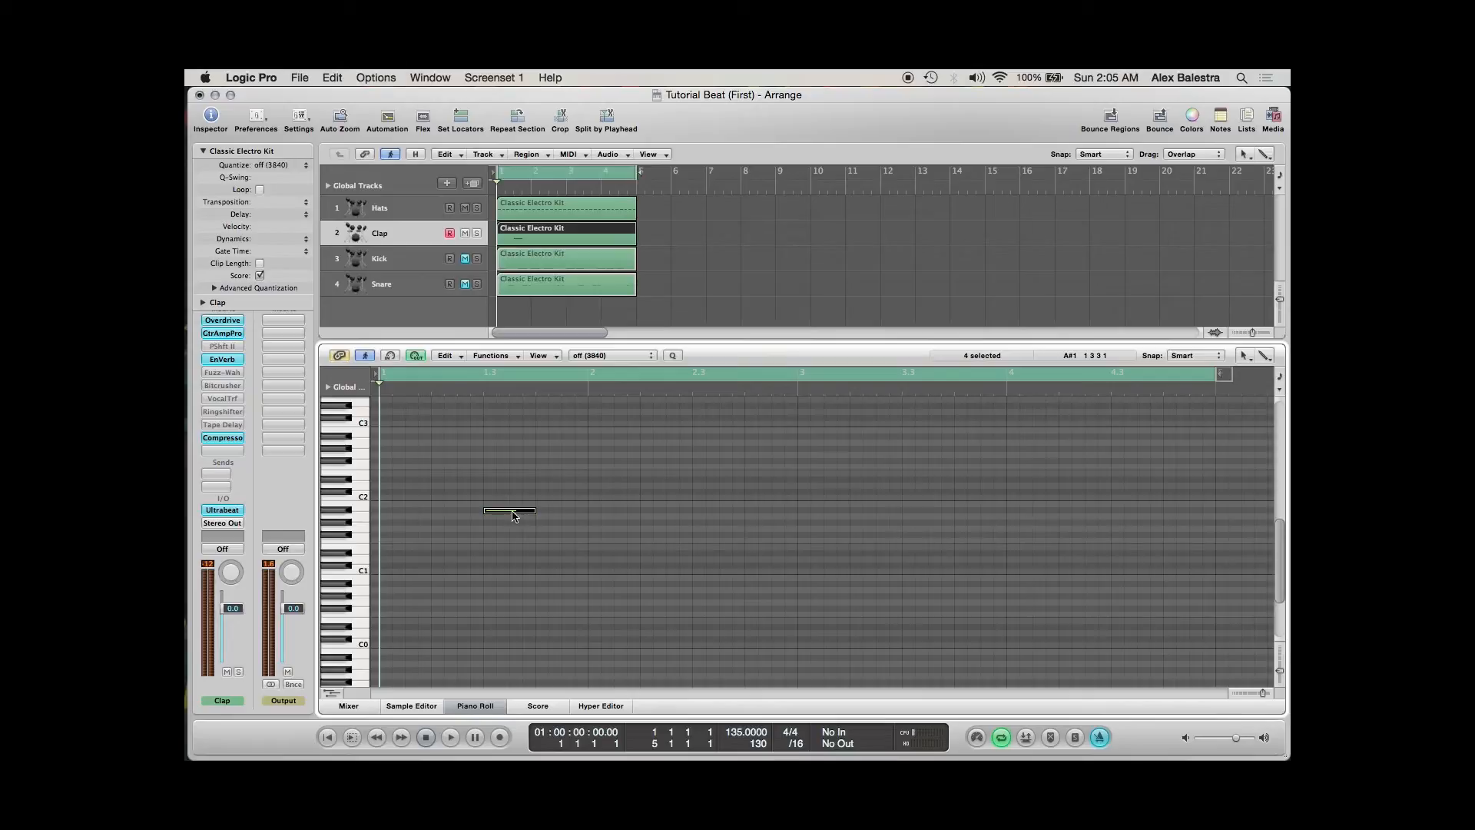
pyautogui.moveTo(513, 517); pyautogui.dragTo(514, 559)
pyautogui.click(514, 559)
# Step: Paste copies of the clap note at beat 3 of bars 2, 3 and 4
pyautogui.moveTo(722, 378); pyautogui.dragTo(693, 394)
pyautogui.press('super+v')
pyautogui.moveTo(933, 392); pyautogui.dragTo(907, 390)
pyautogui.press('super+v')
pyautogui.moveTo(1116, 392)
pyautogui.mouseDown()
pyautogui.moveTo(1129, 393)
pyautogui.moveTo(1116, 396)
pyautogui.mouseUp()
pyautogui.press('super+v')
pyautogui.click(954, 476)
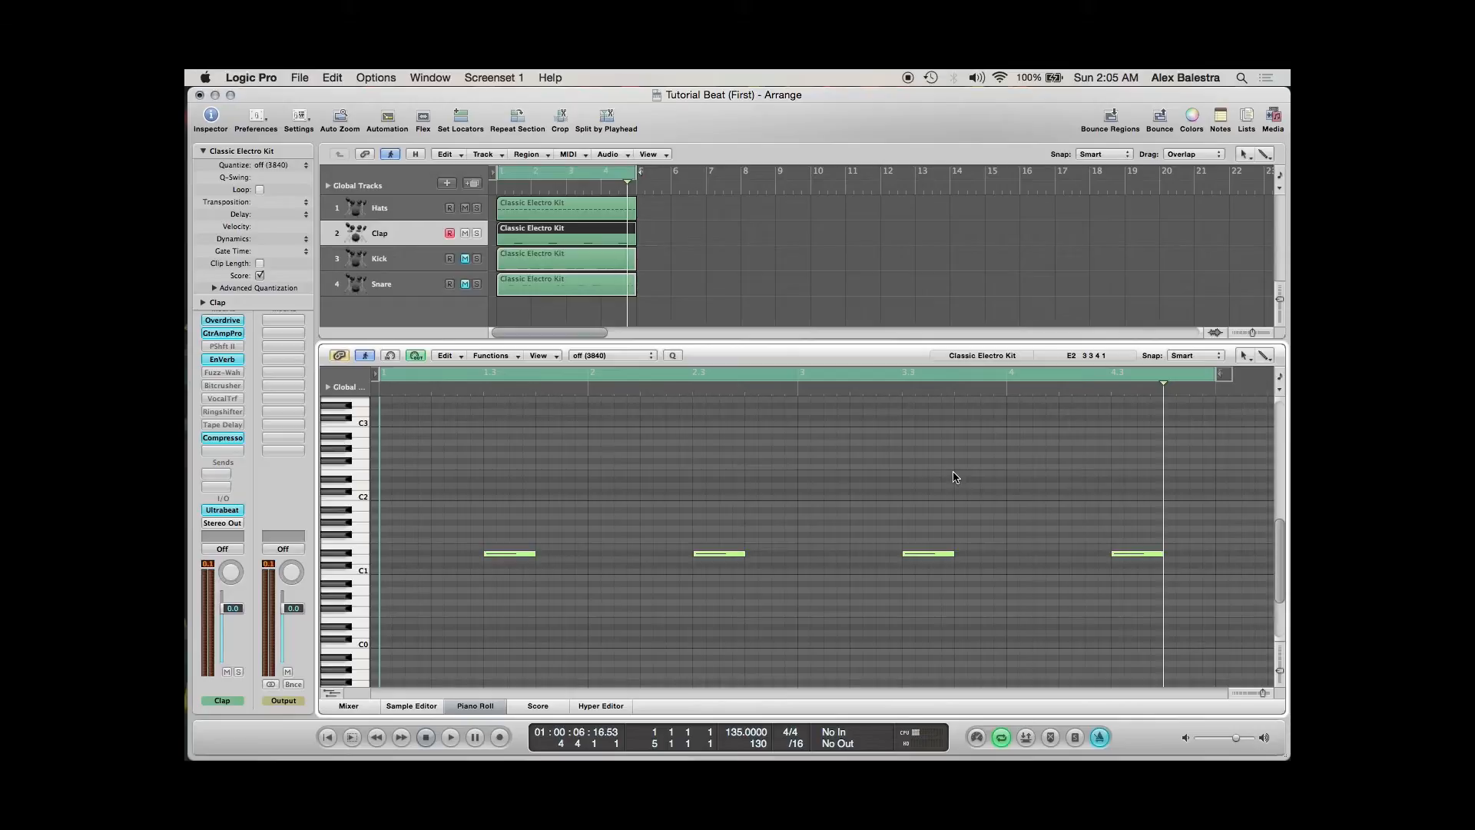
# Step: Play back the loop with only the hats and claps audible, stop it and close the Piano Roll
pyautogui.press('space')
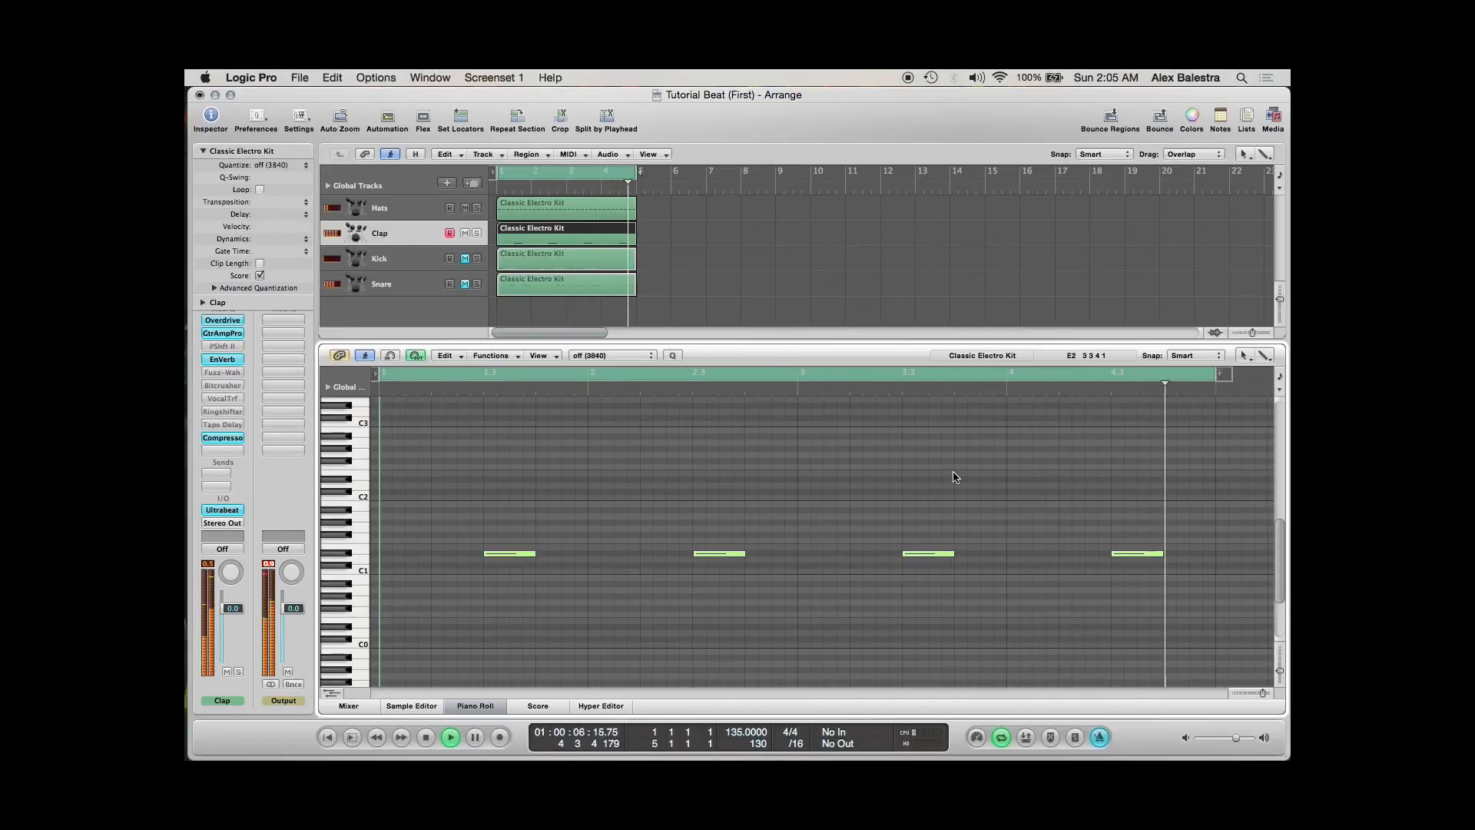
pyautogui.press('space')
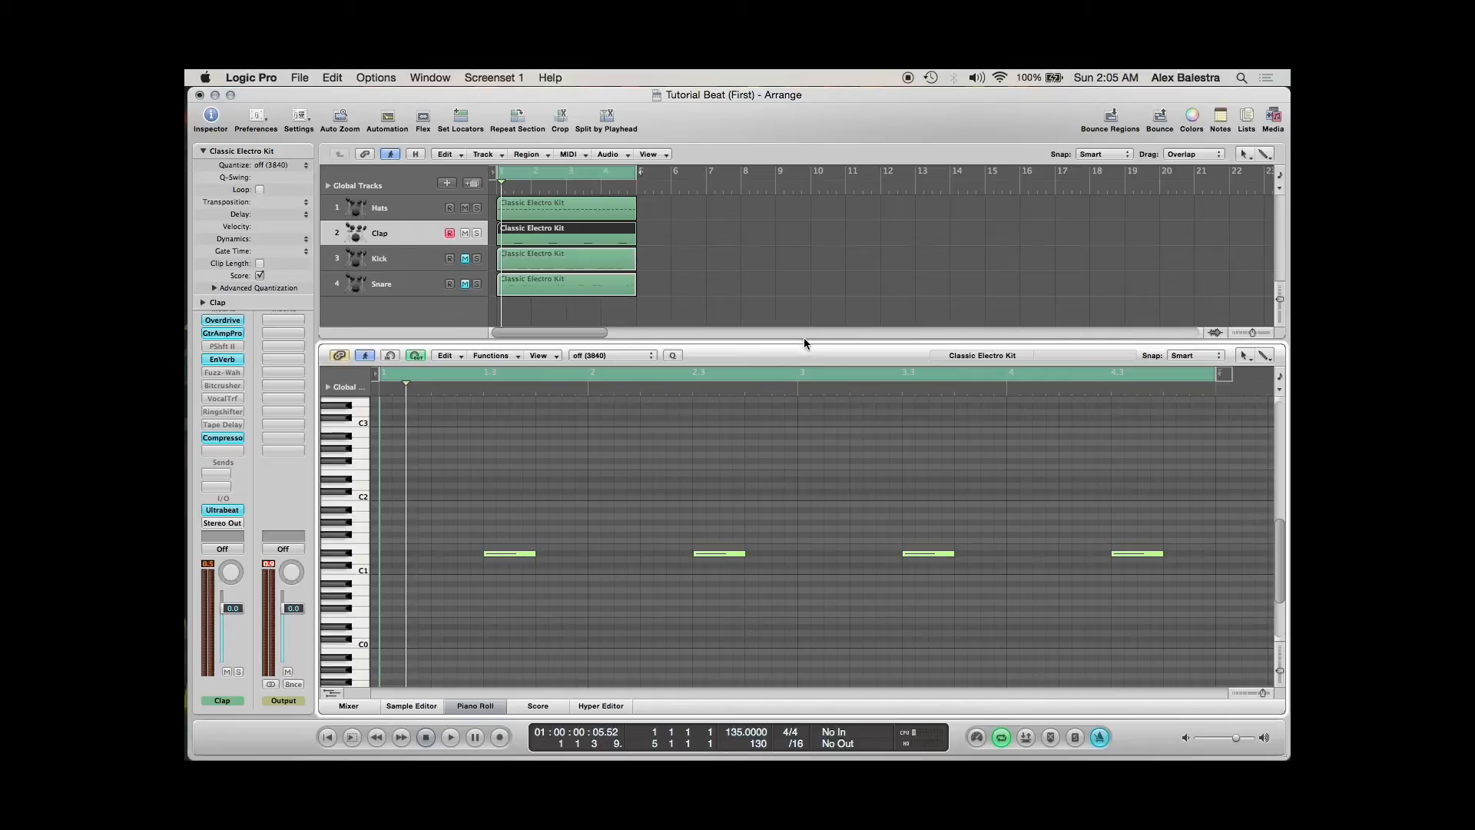
pyautogui.press('p')
# Step: Unmute the Kick track, review its region's notes in the Piano Roll and return the playhead to the project start
pyautogui.click(465, 259)
pyautogui.click(598, 260)
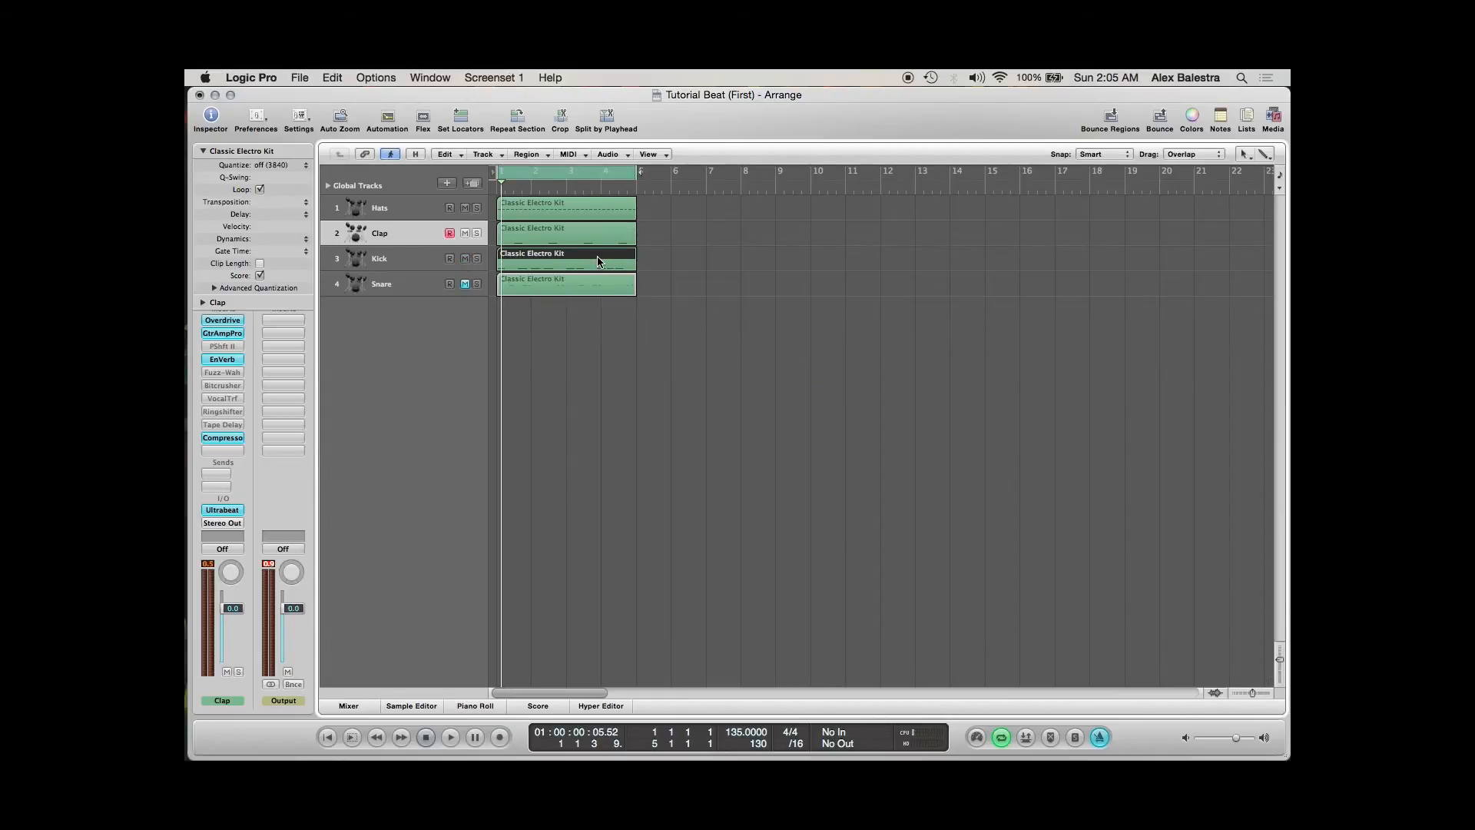
pyautogui.press('p')
pyautogui.click(328, 738)
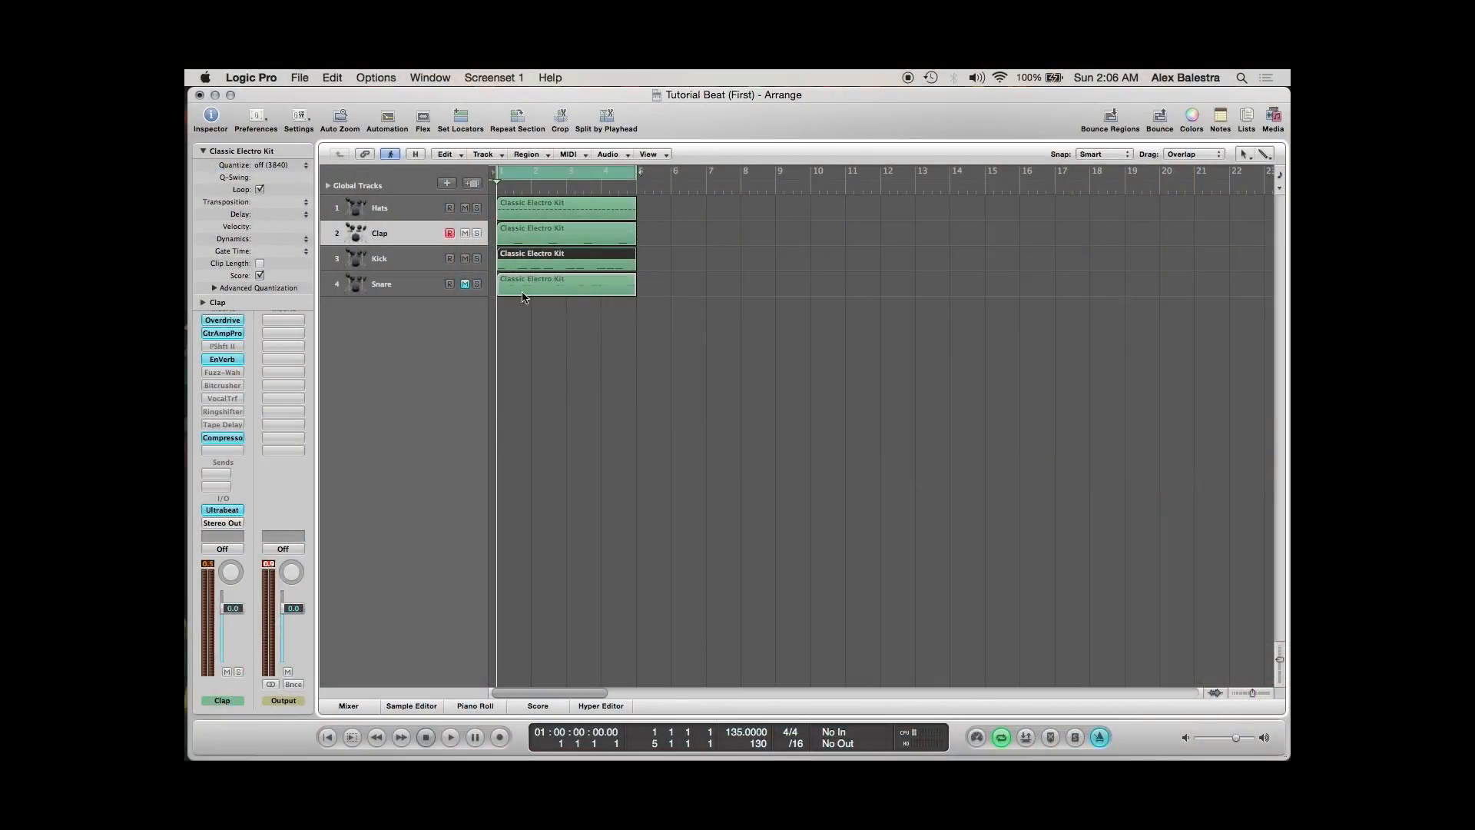
# Step: Unmute the Snare track and examine its region's note pattern in the Piano Roll
pyautogui.click(465, 284)
pyautogui.click(655, 282)
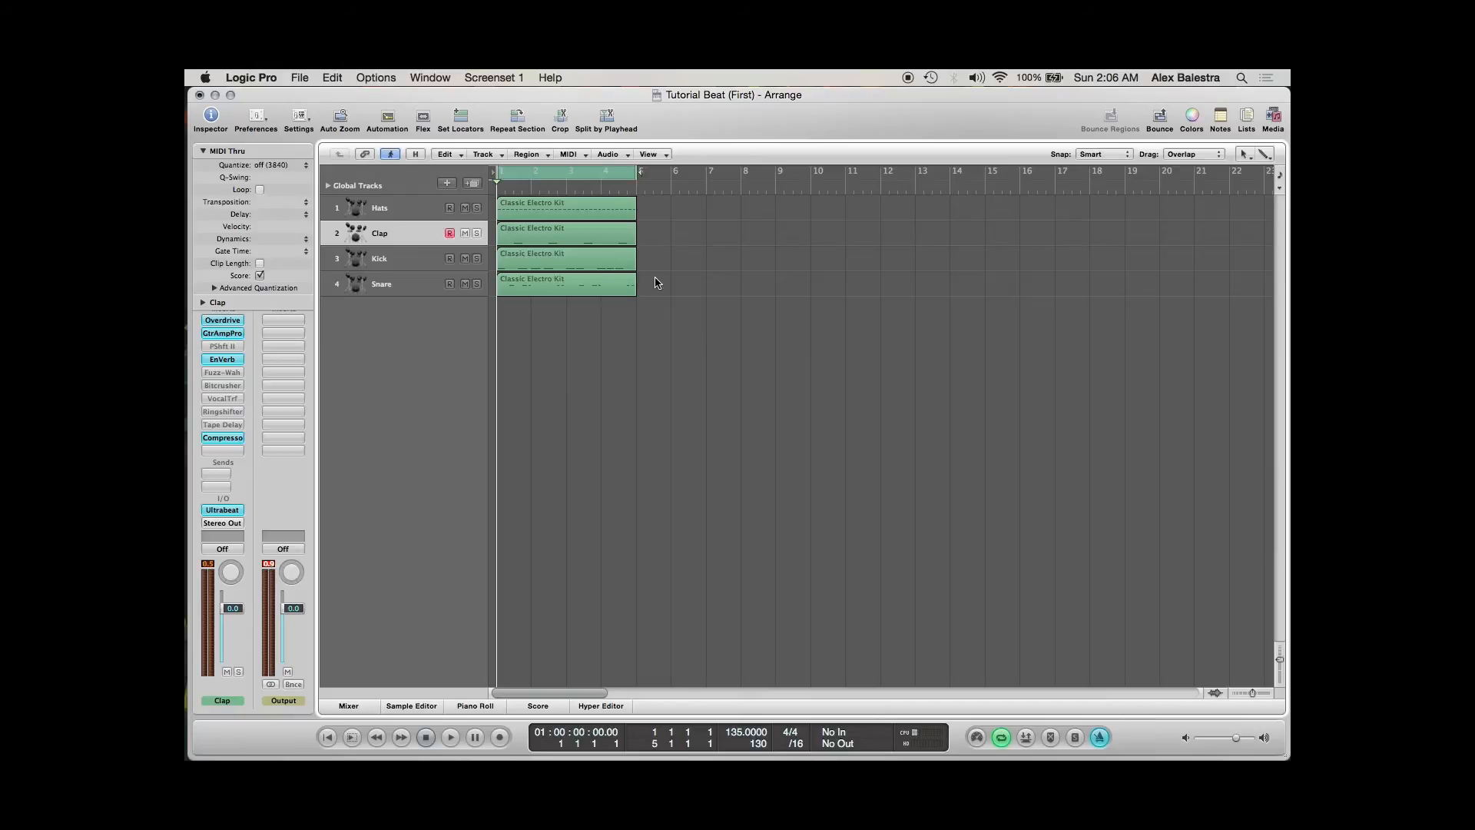
pyautogui.doubleClick(569, 282)
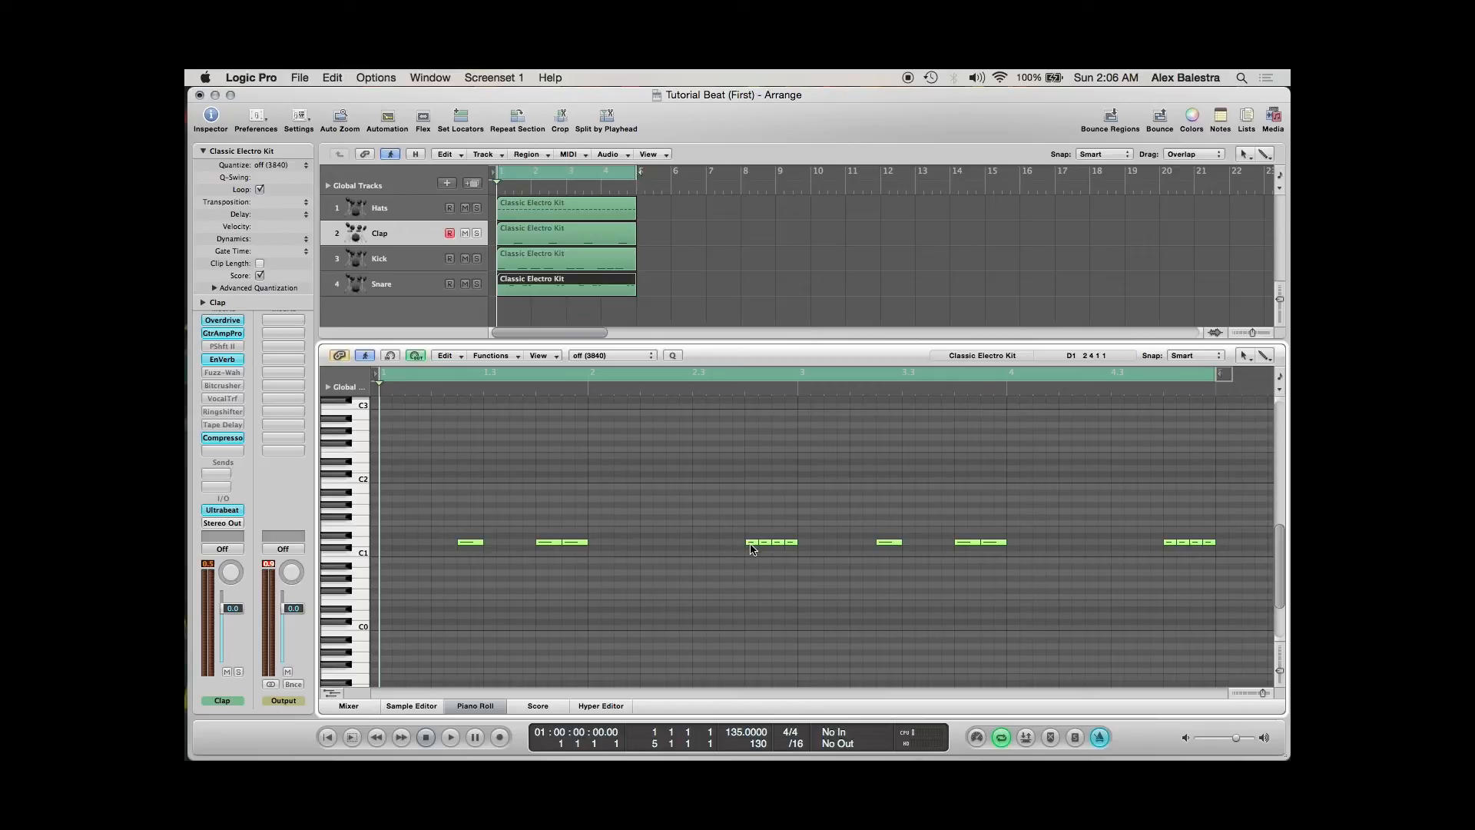
pyautogui.click(750, 543)
pyautogui.click(471, 572)
pyautogui.moveTo(587, 542); pyautogui.dragTo(588, 542)
pyautogui.click(772, 576)
pyautogui.press('p')
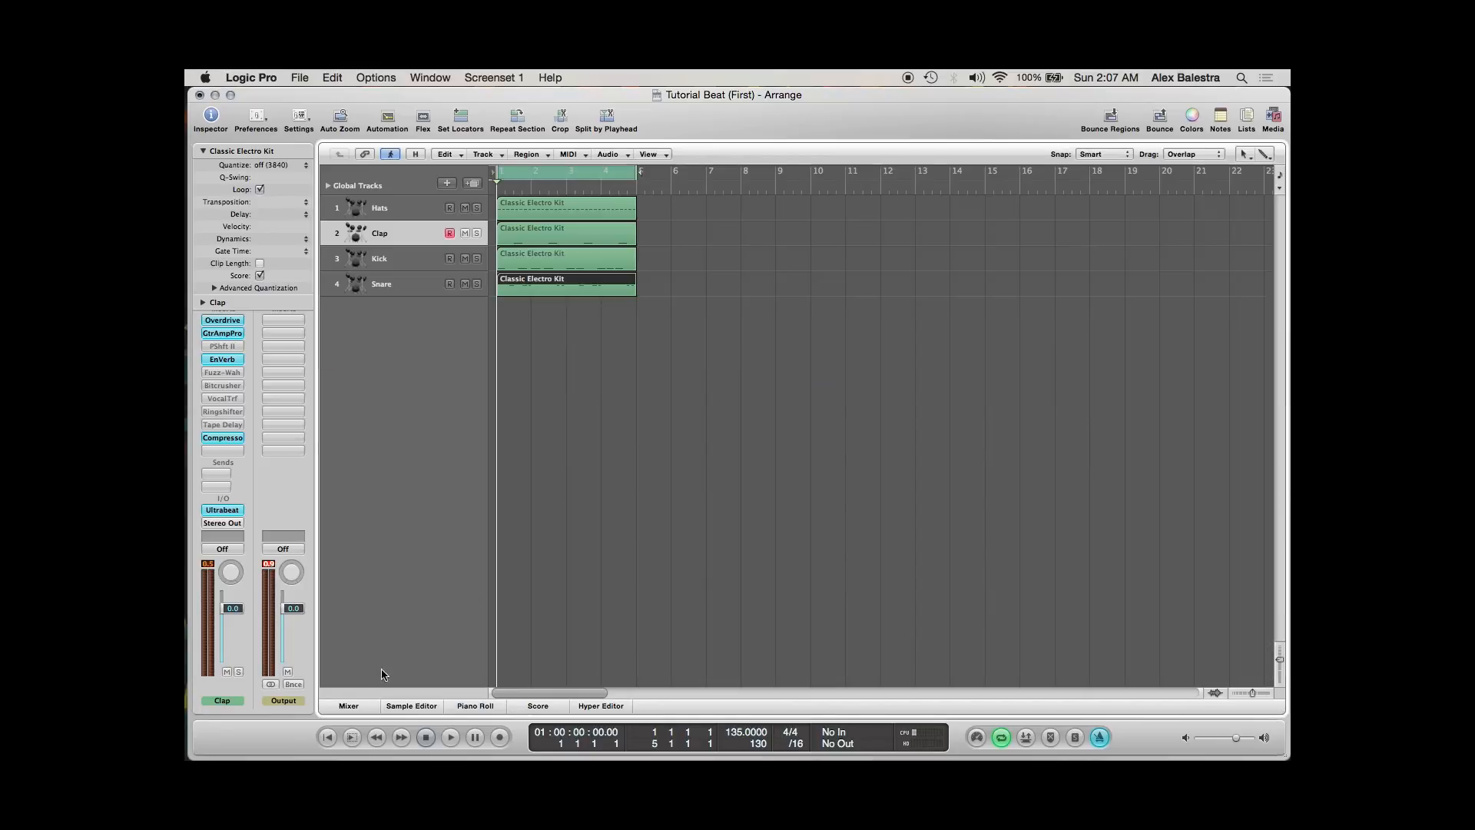
# Step: Play back the full beat with all four tracks unmuted, stop it and deselect the Snare region
pyautogui.press('space')
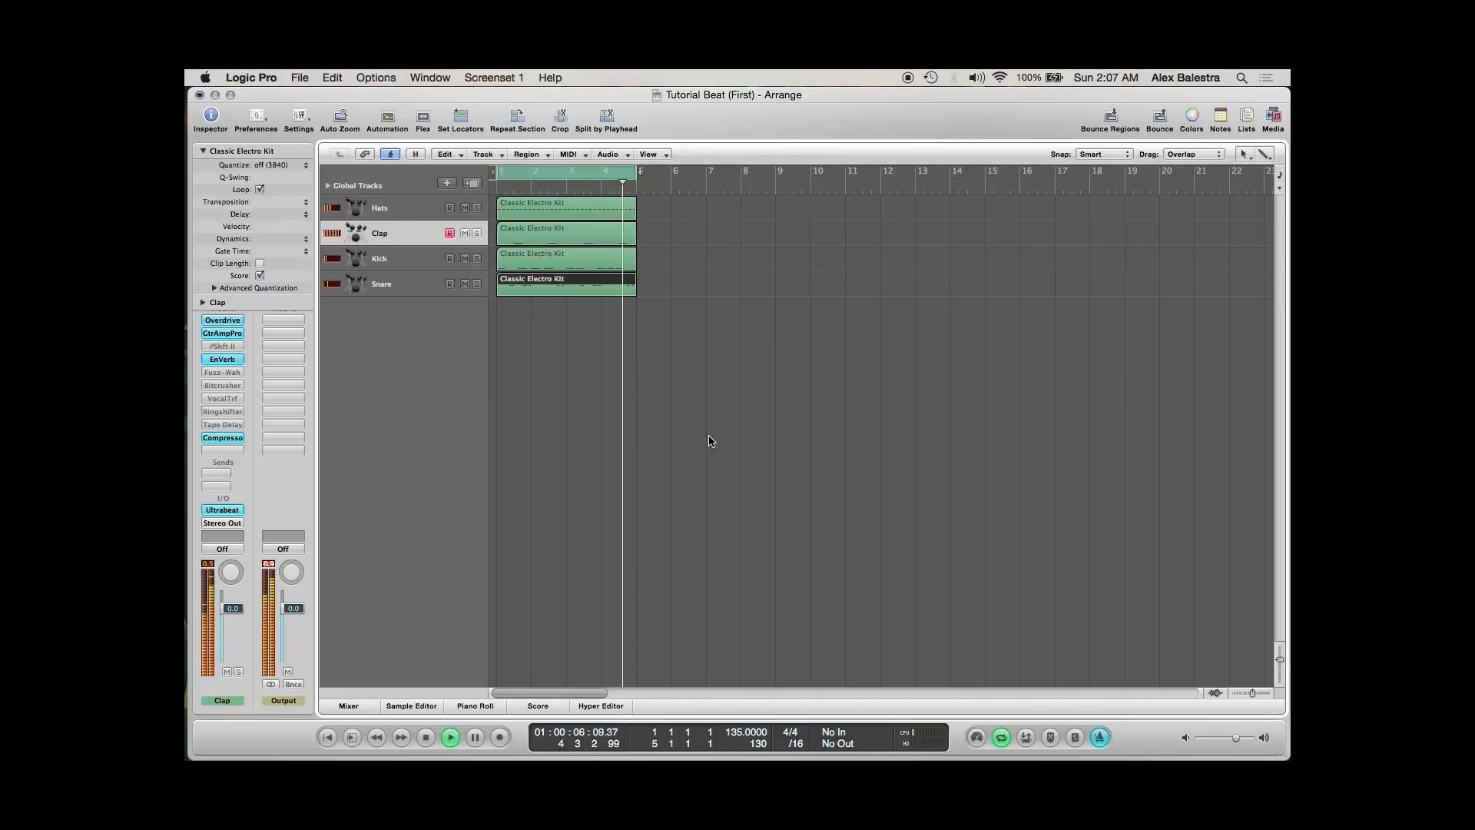
pyautogui.press('space')
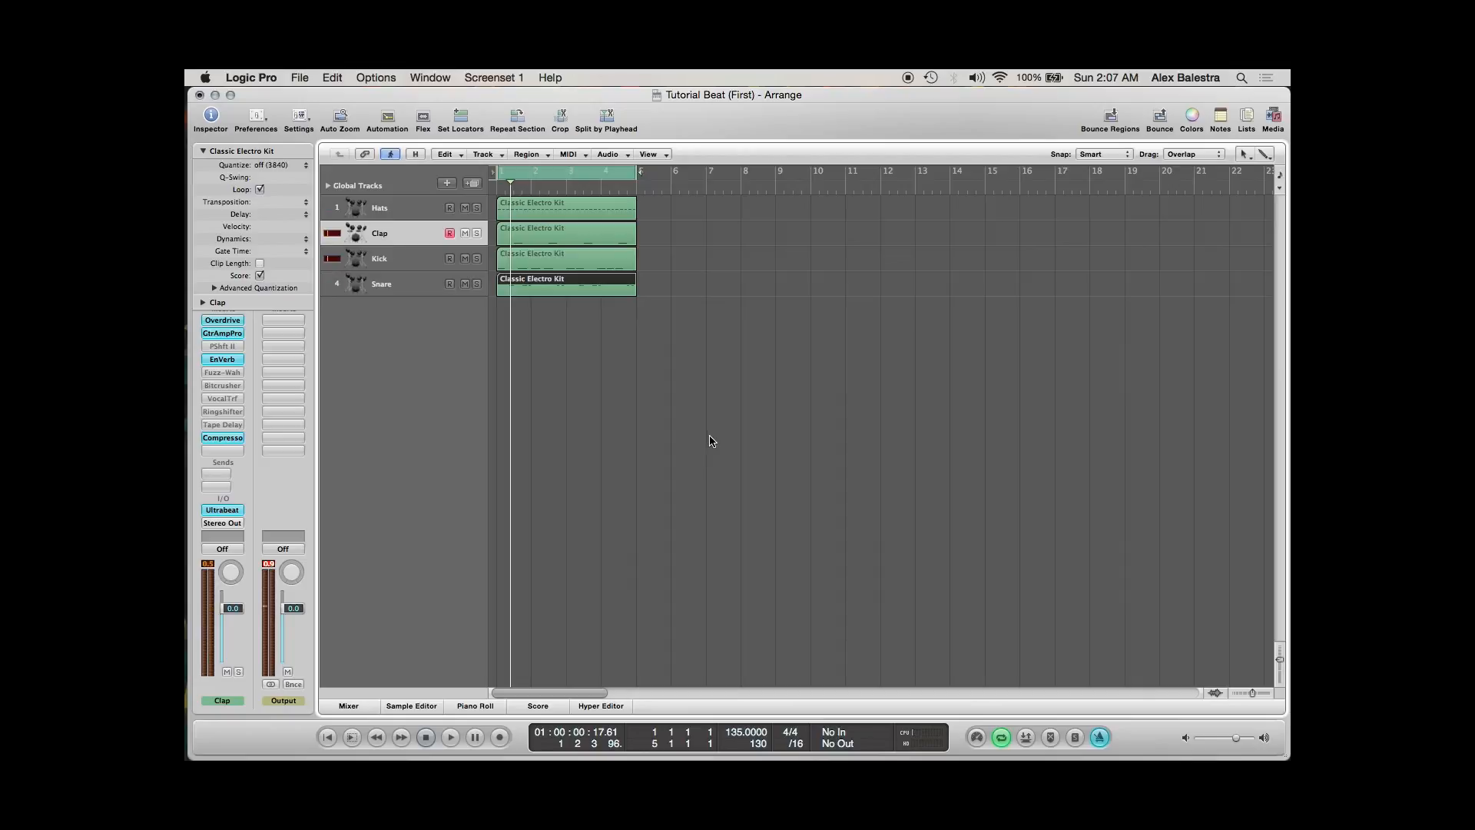
pyautogui.click(772, 420)
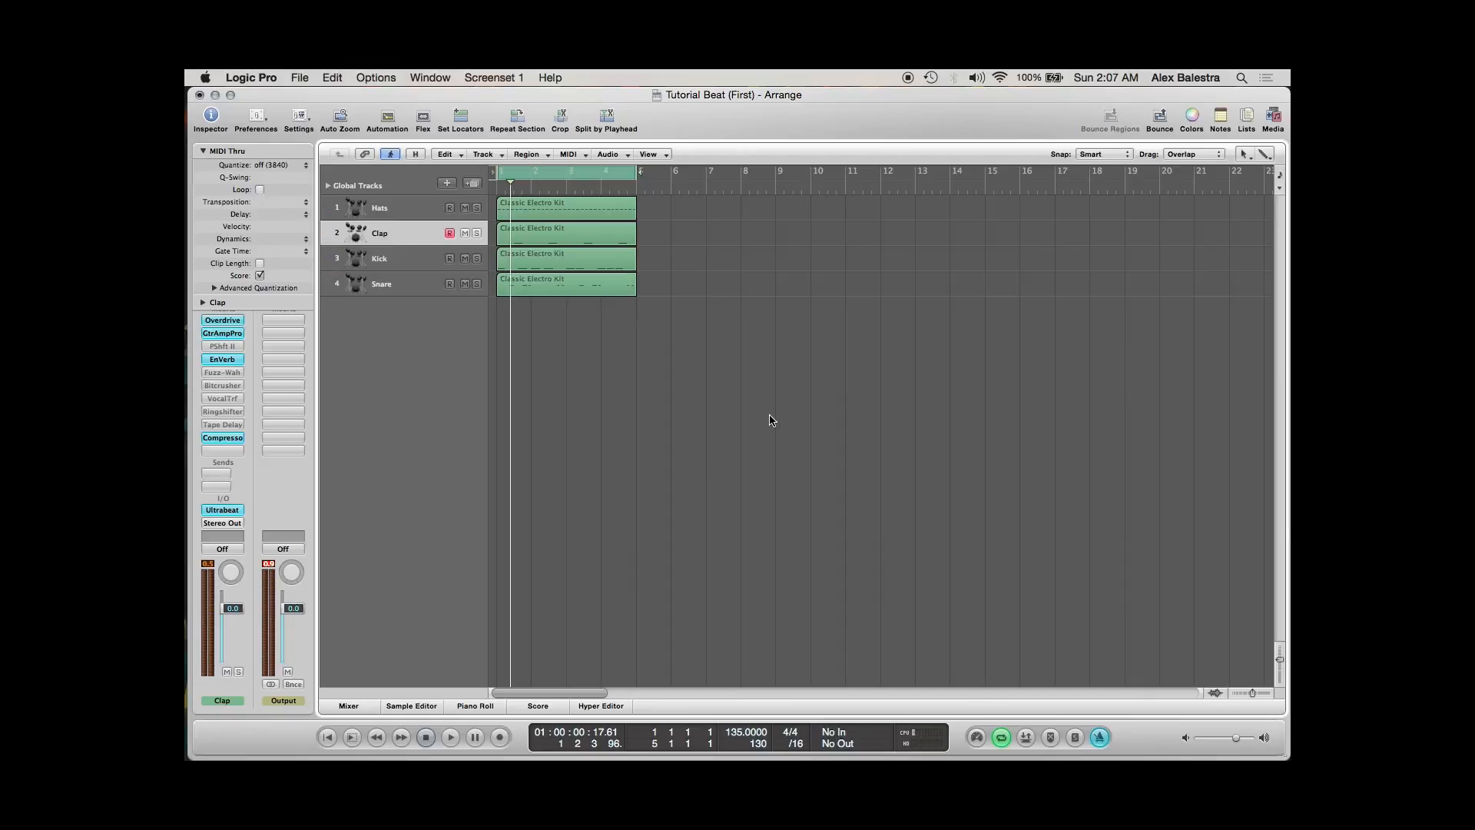